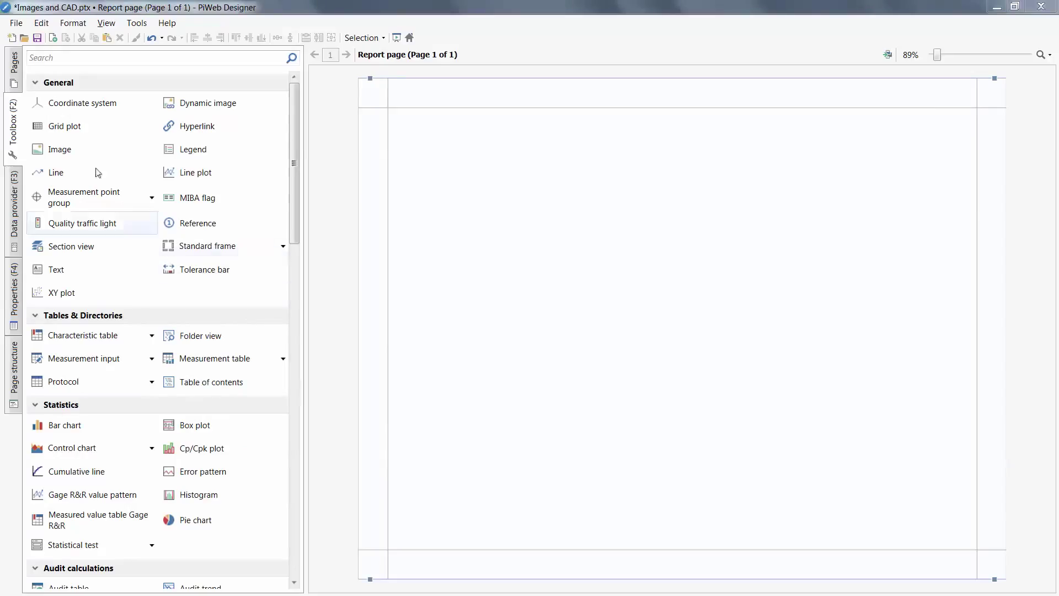
- Place and enlarge an image element, then load the Aerospace part.stl CAD model into it
{"action": "left_click_drag", "start_coordinate": [47, 148], "coordinate": [498, 203]}
{"action": "left_click_drag", "start_coordinate": [565, 271], "coordinate": [870, 495]}
{"action": "right_click", "coordinate": [699, 359]}
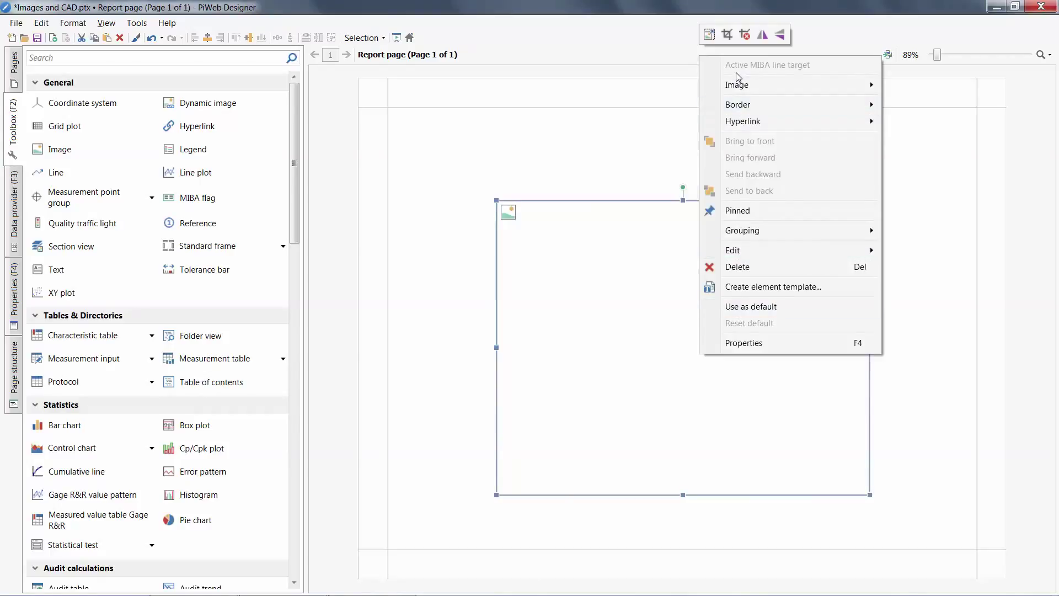
{"action": "mouse_move", "coordinate": [738, 86]}
{"action": "left_click", "coordinate": [643, 102]}
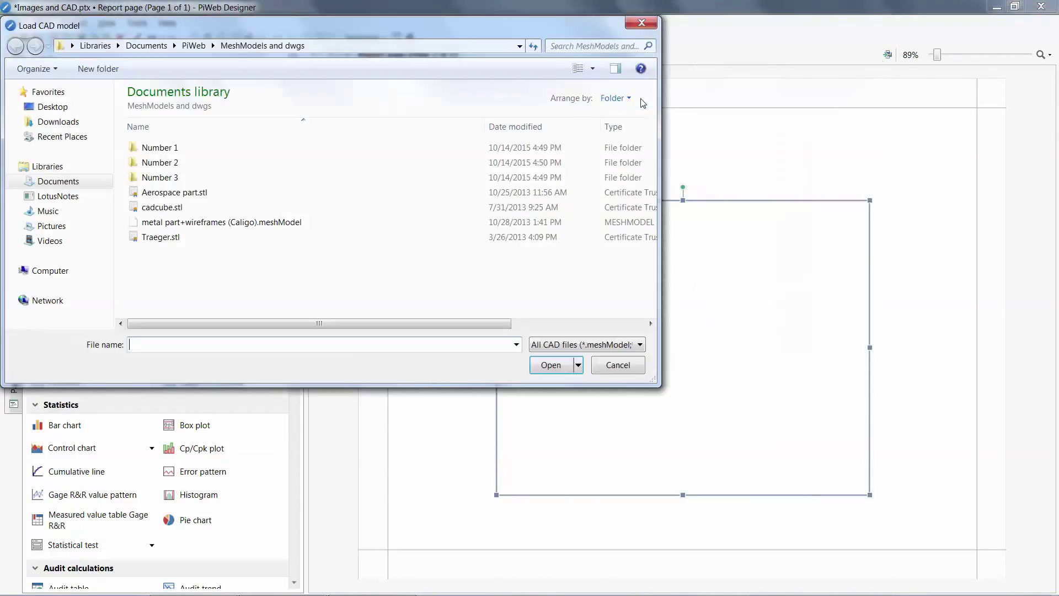
{"action": "left_click", "coordinate": [639, 346]}
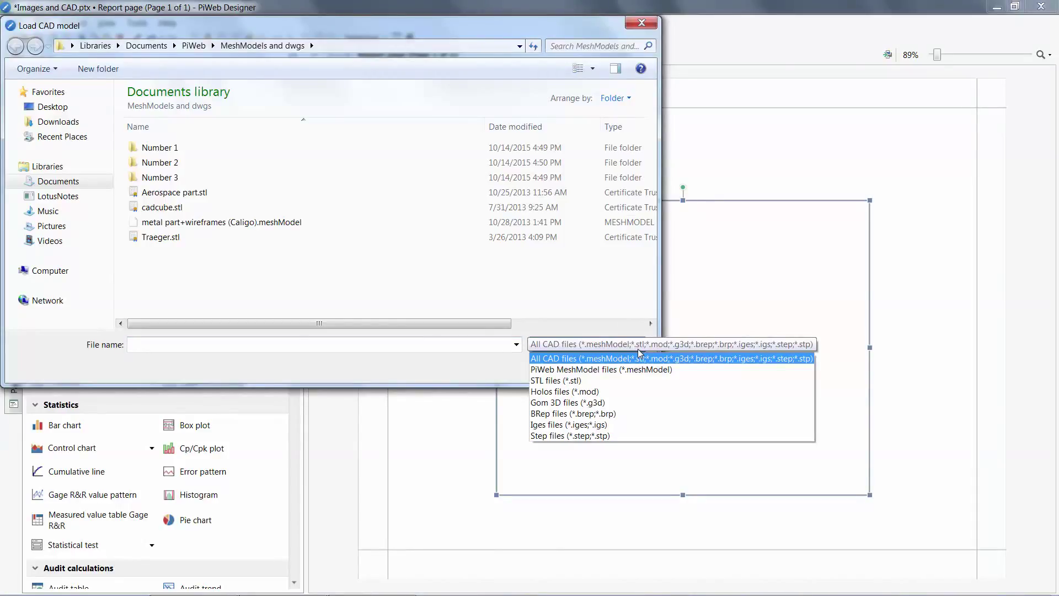
{"action": "left_click", "coordinate": [199, 193]}
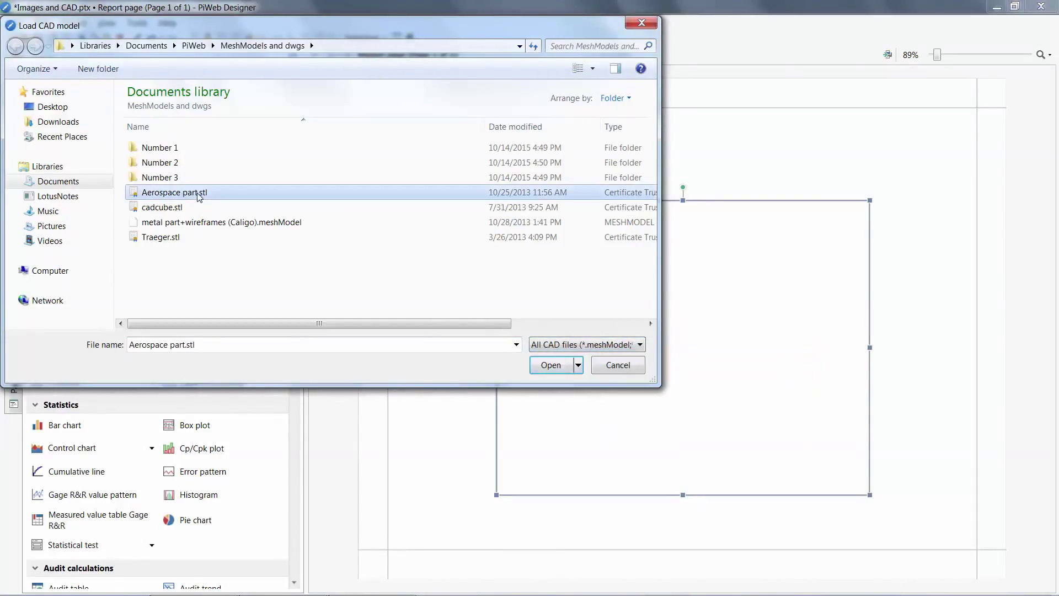
{"action": "left_click", "coordinate": [557, 369]}
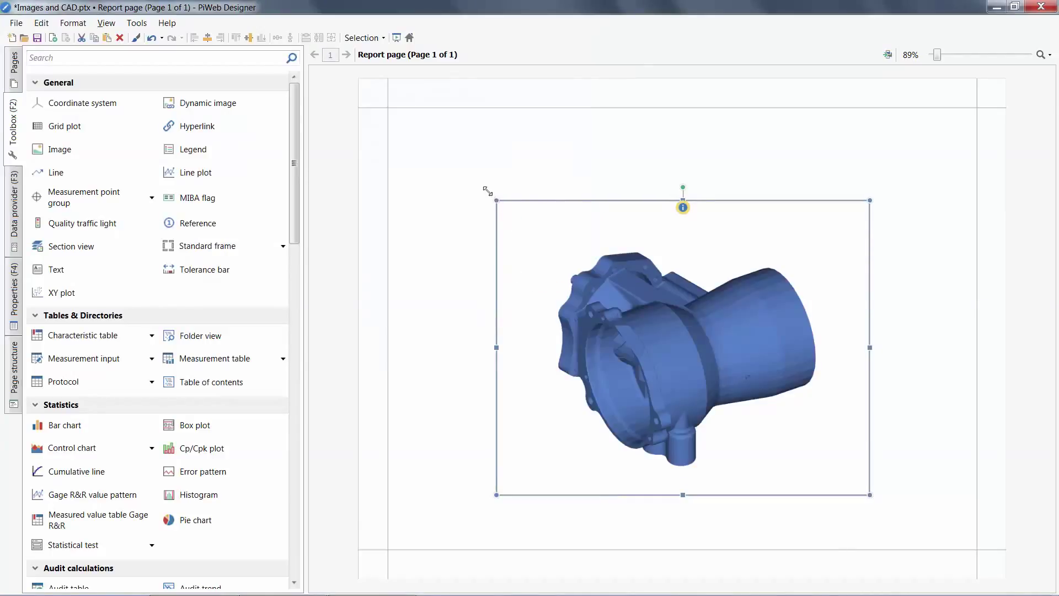
- Enlarge the CAD frame, then rotate and zoom the model to show its flange face
{"action": "left_click_drag", "start_coordinate": [484, 188], "coordinate": [445, 154]}
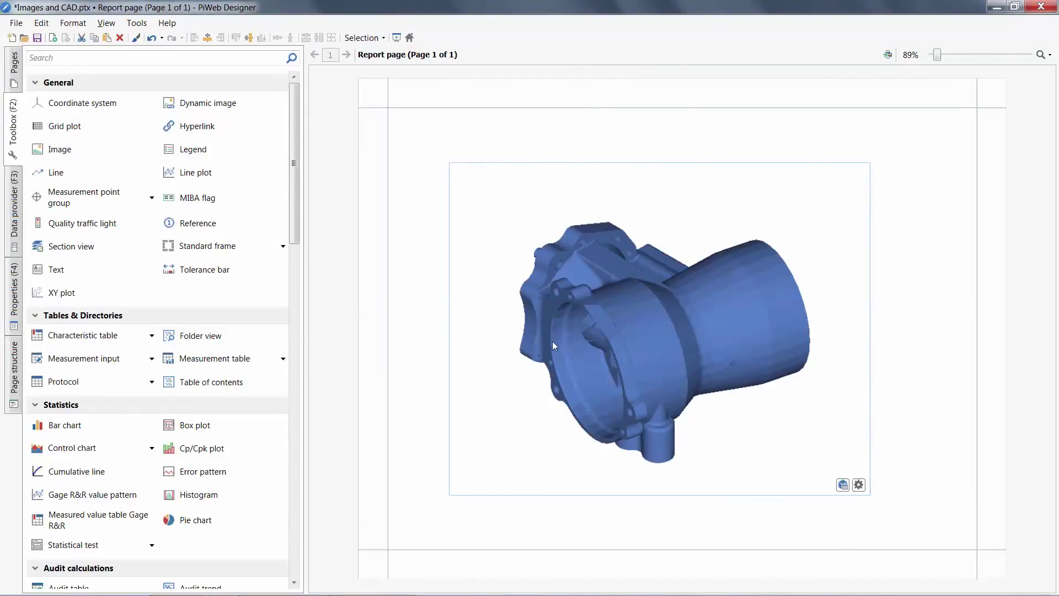
{"action": "left_click_drag", "start_coordinate": [521, 330], "coordinate": [624, 409]}
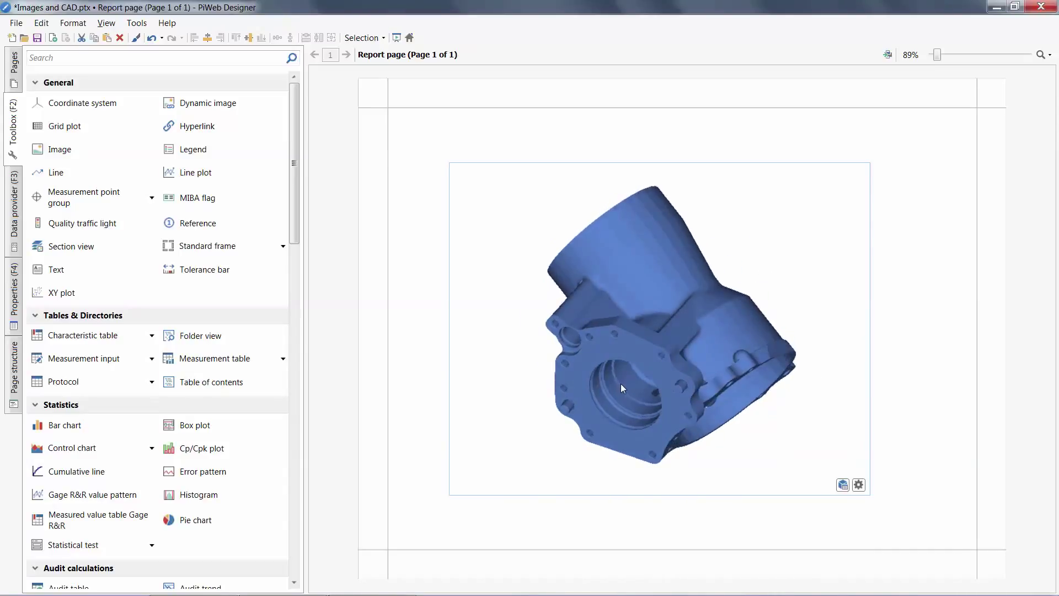
{"action": "scroll", "coordinate": [621, 379], "scroll_direction": "up", "scroll_amount": 3}
{"action": "scroll", "coordinate": [621, 378], "scroll_direction": "up", "scroll_amount": 3}
{"action": "left_click_drag", "start_coordinate": [532, 283], "coordinate": [810, 340]}
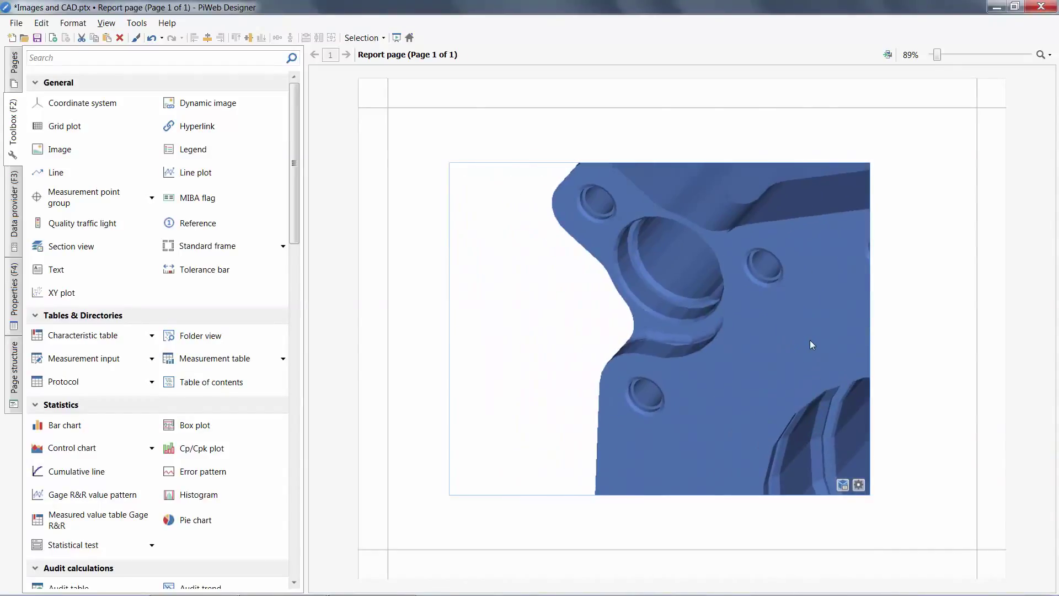
- Try the standard view presets, tilt the part to look into its bore, and move the element up-right
{"action": "left_click", "coordinate": [860, 486]}
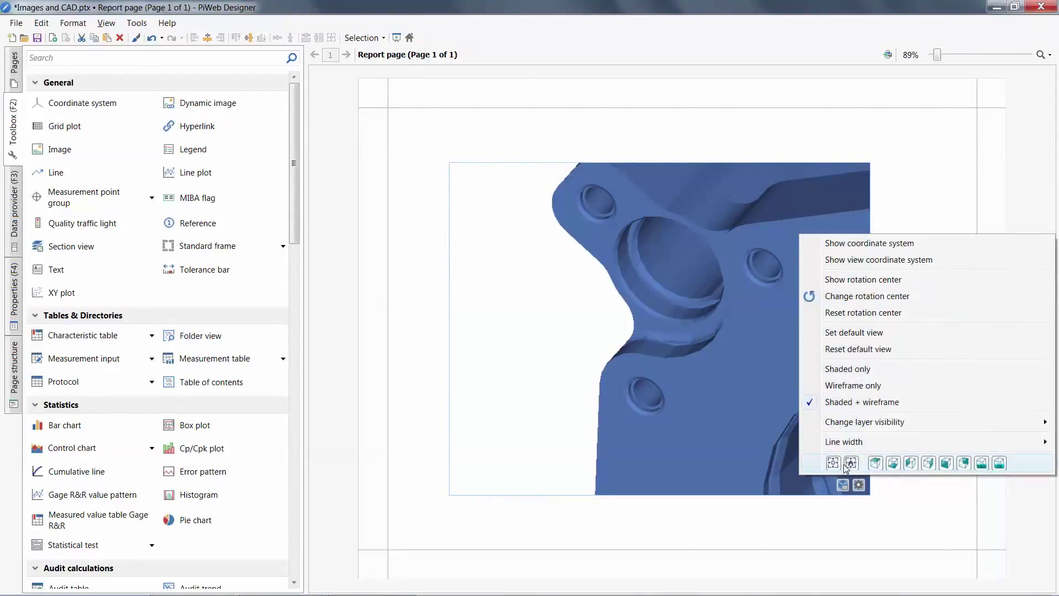
{"action": "left_click", "coordinate": [851, 464]}
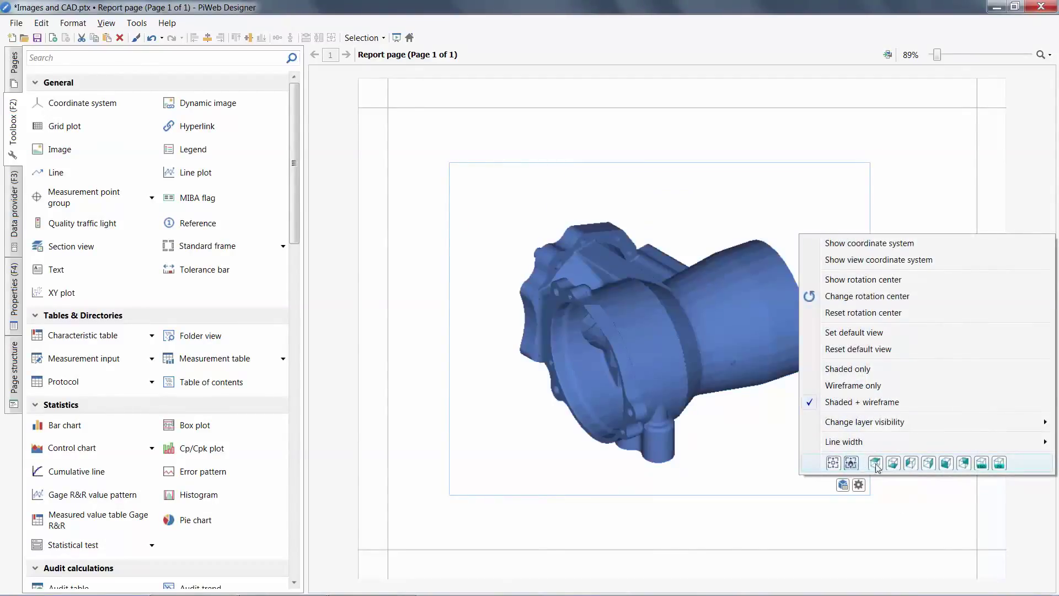
{"action": "left_click", "coordinate": [877, 464]}
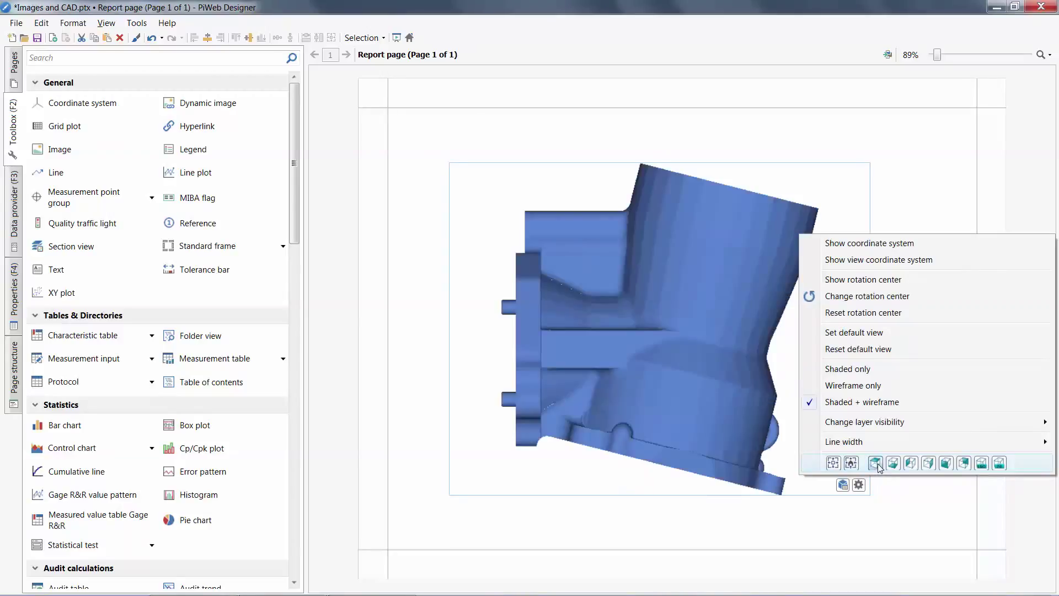
{"action": "left_click", "coordinate": [914, 464]}
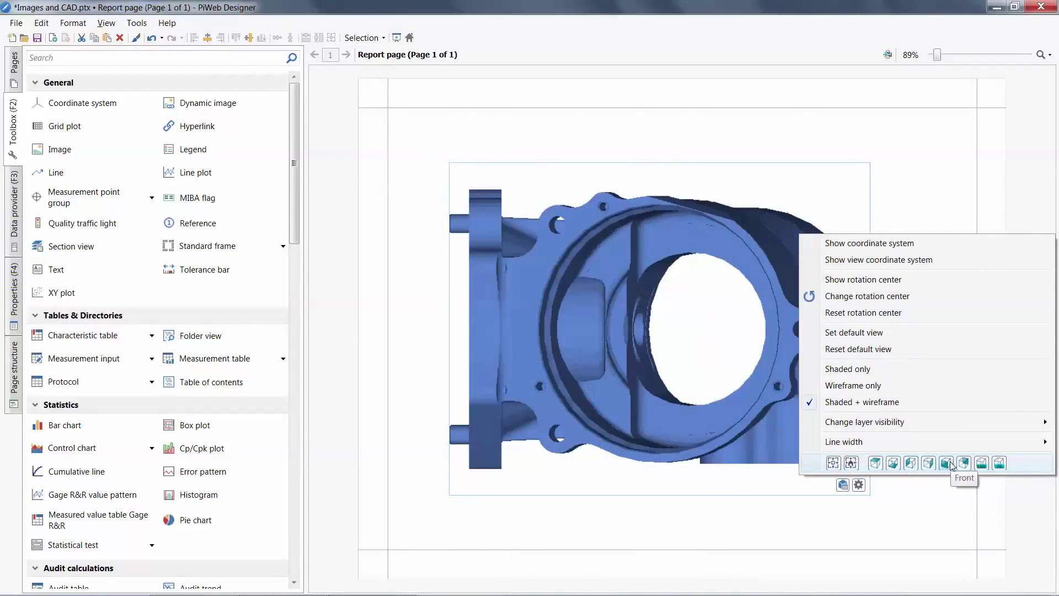
{"action": "left_click", "coordinate": [981, 465]}
{"action": "left_click", "coordinate": [982, 464]}
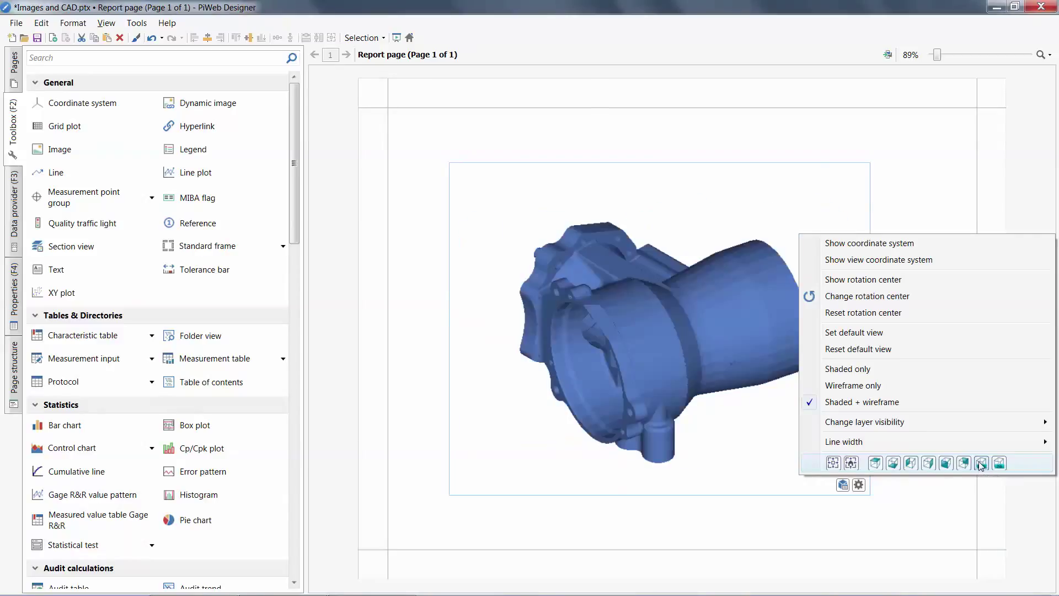
{"action": "left_click_drag", "start_coordinate": [621, 376], "coordinate": [657, 373]}
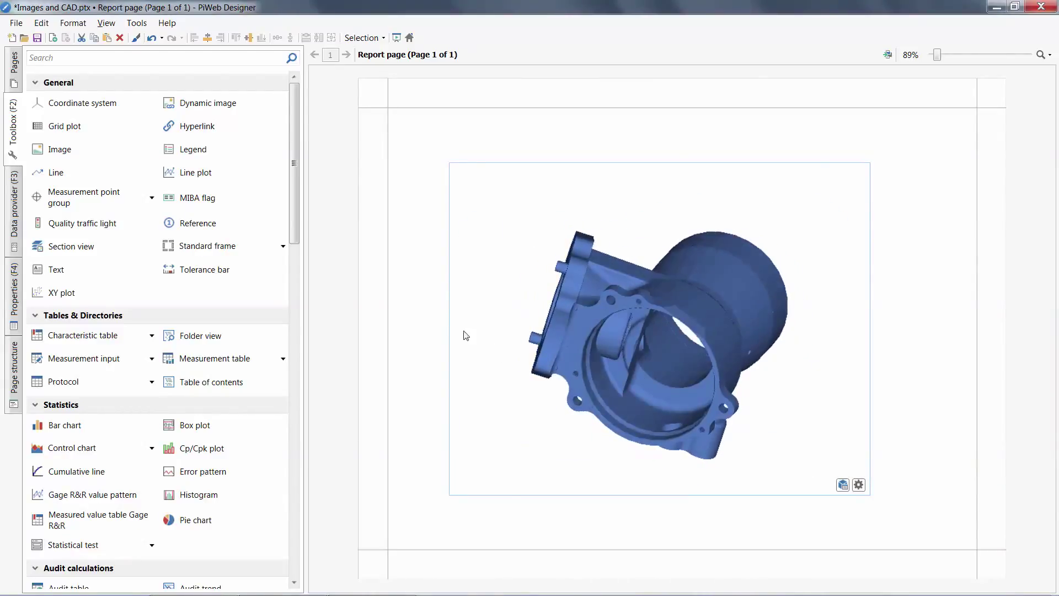
{"action": "left_click", "coordinate": [421, 282]}
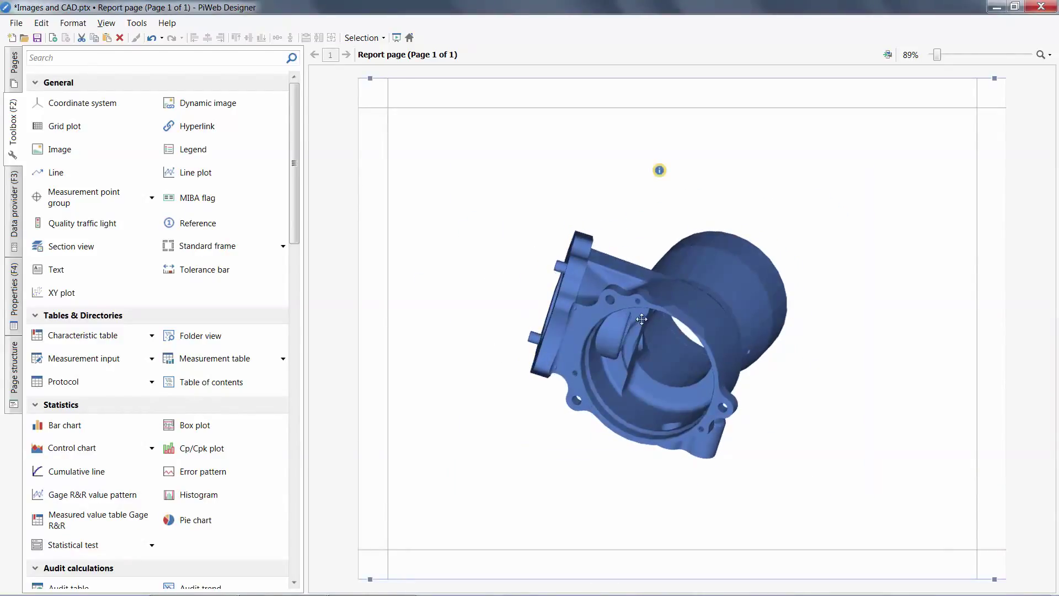
{"action": "left_click_drag", "start_coordinate": [642, 319], "coordinate": [696, 306]}
- Create linked line plots for Diameter_Circle5, Diameter_Circle6 and Diameter_Circle7 from the Data provider
{"action": "left_click", "coordinate": [523, 334]}
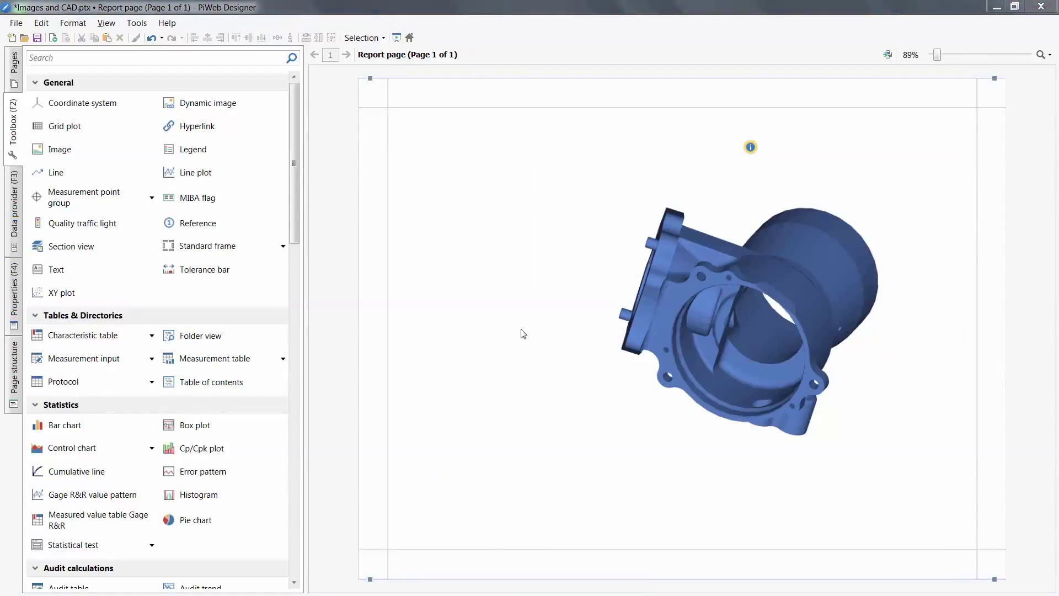
{"action": "left_click", "coordinate": [14, 218]}
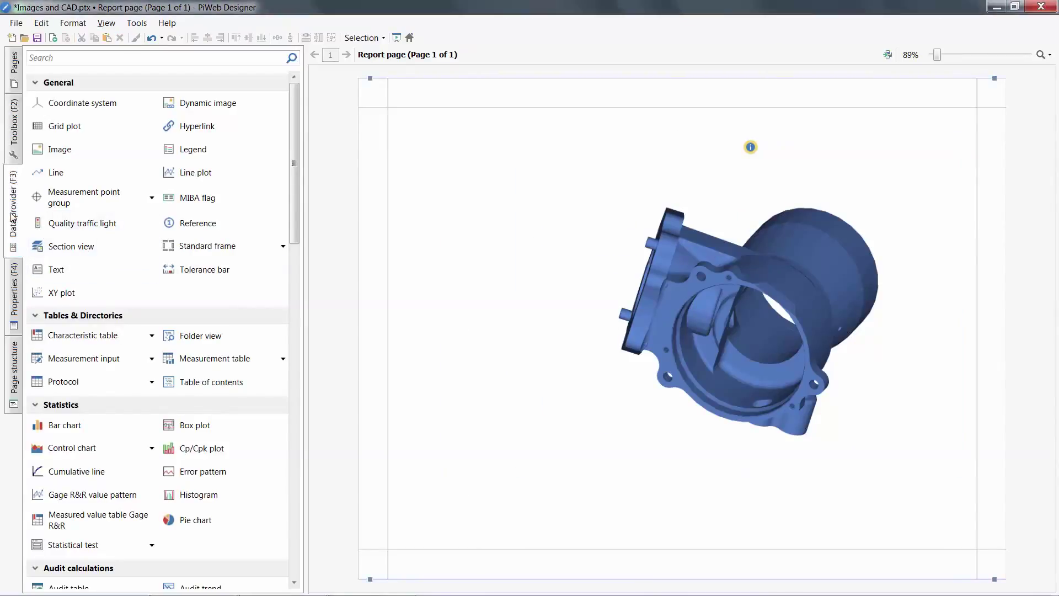
{"action": "left_click", "coordinate": [103, 168]}
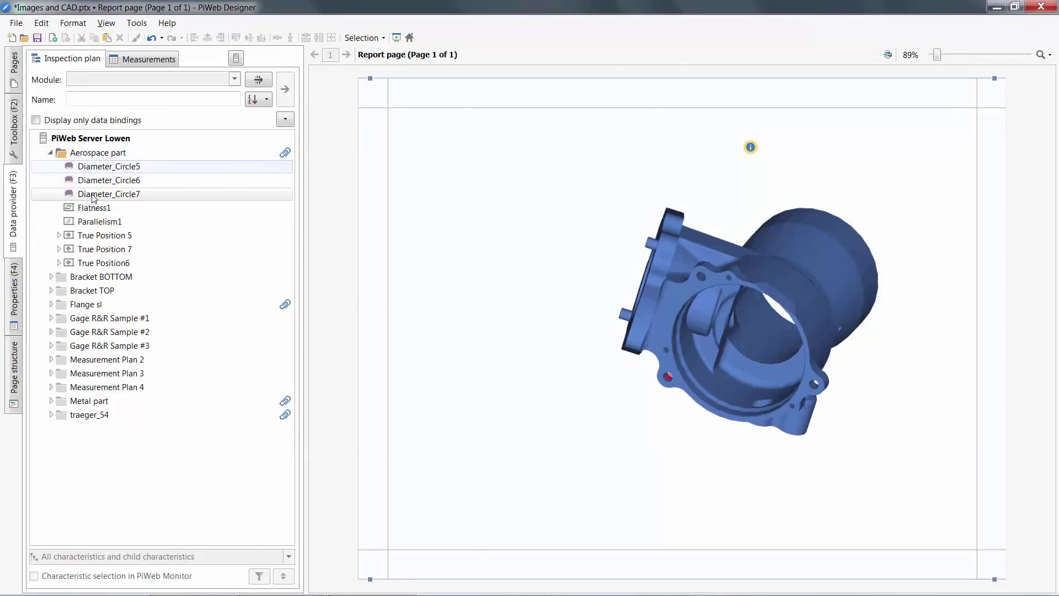
{"action": "left_click", "coordinate": [88, 193], "text": "shift"}
{"action": "left_click_drag", "start_coordinate": [88, 193], "coordinate": [514, 193]}
{"action": "left_click", "coordinate": [548, 200]}
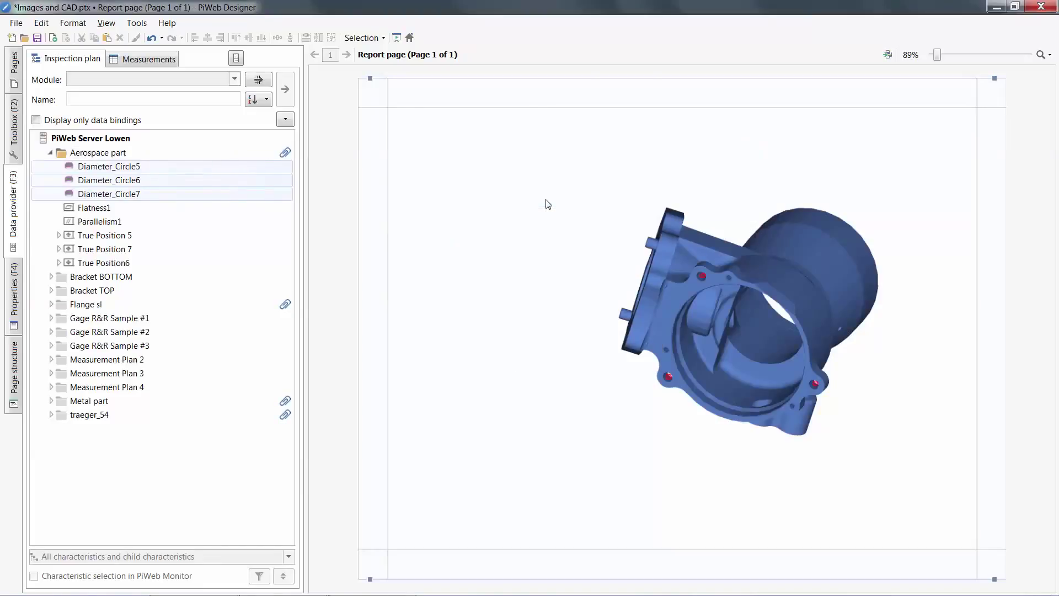
- Widen and arrange the three plots around the part, then rotate the part to face its bore
{"action": "left_click_drag", "start_coordinate": [633, 254], "coordinate": [508, 254]}
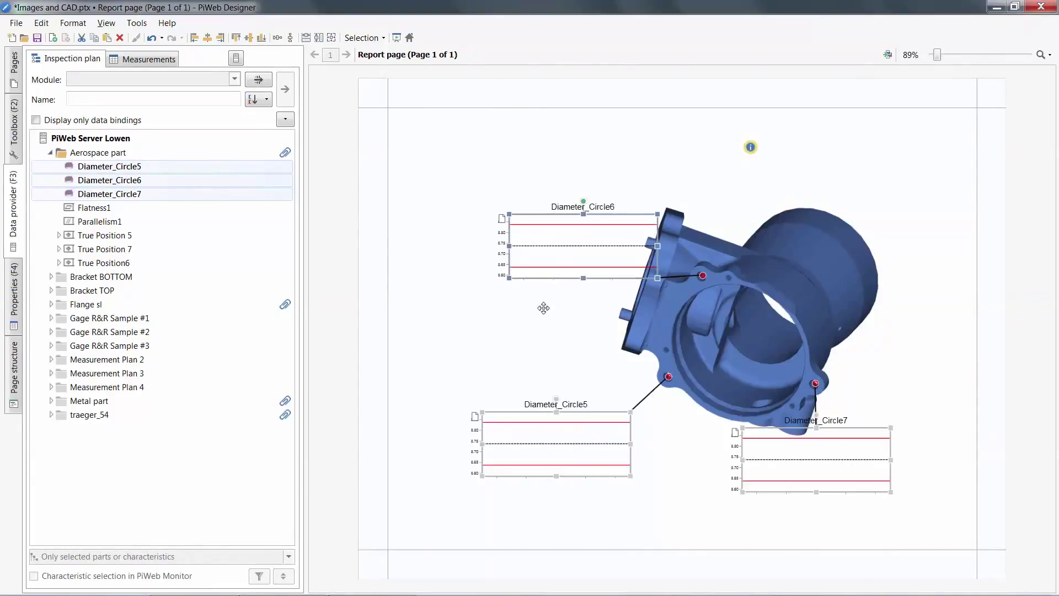
{"action": "left_click_drag", "start_coordinate": [556, 244], "coordinate": [486, 202]}
{"action": "left_click_drag", "start_coordinate": [523, 447], "coordinate": [473, 419]}
{"action": "left_click_drag", "start_coordinate": [787, 470], "coordinate": [700, 515]}
{"action": "left_click", "coordinate": [733, 378]}
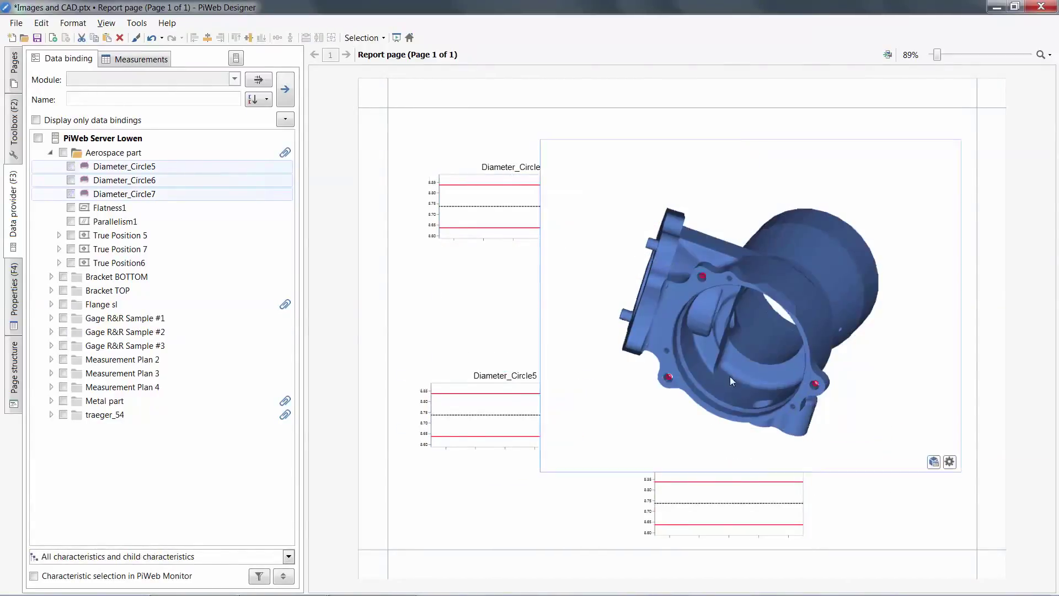
{"action": "left_click_drag", "start_coordinate": [730, 375], "coordinate": [806, 323]}
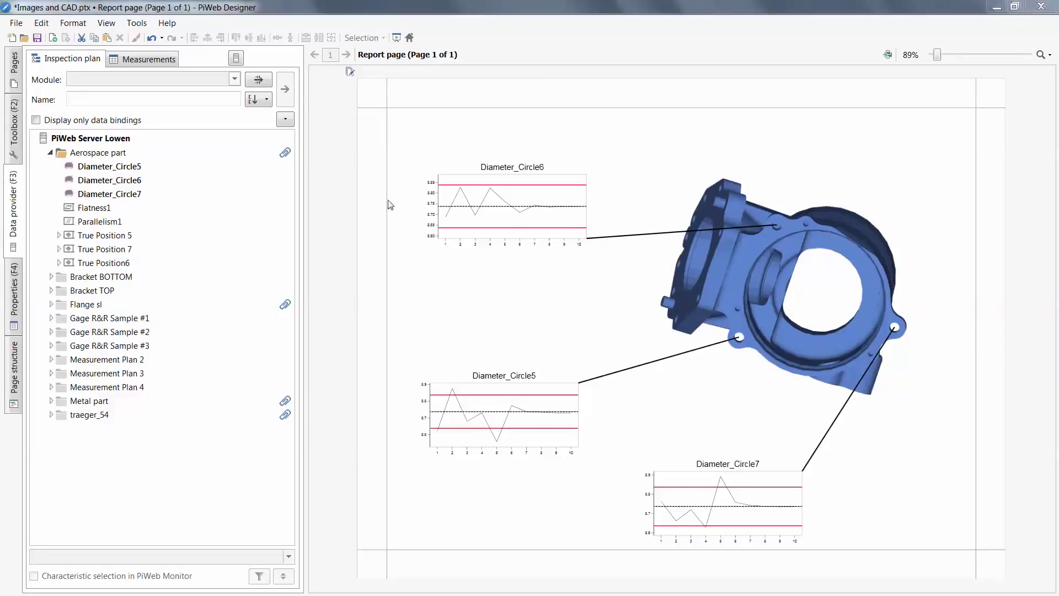
- Add a second page to the report
{"action": "left_click", "coordinate": [12, 60]}
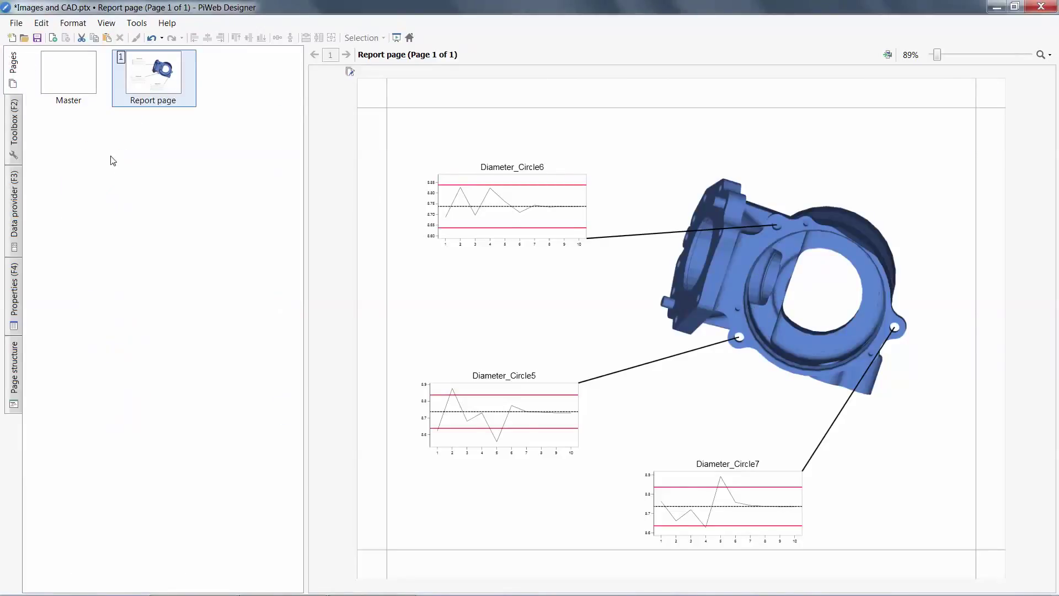
{"action": "right_click", "coordinate": [109, 178]}
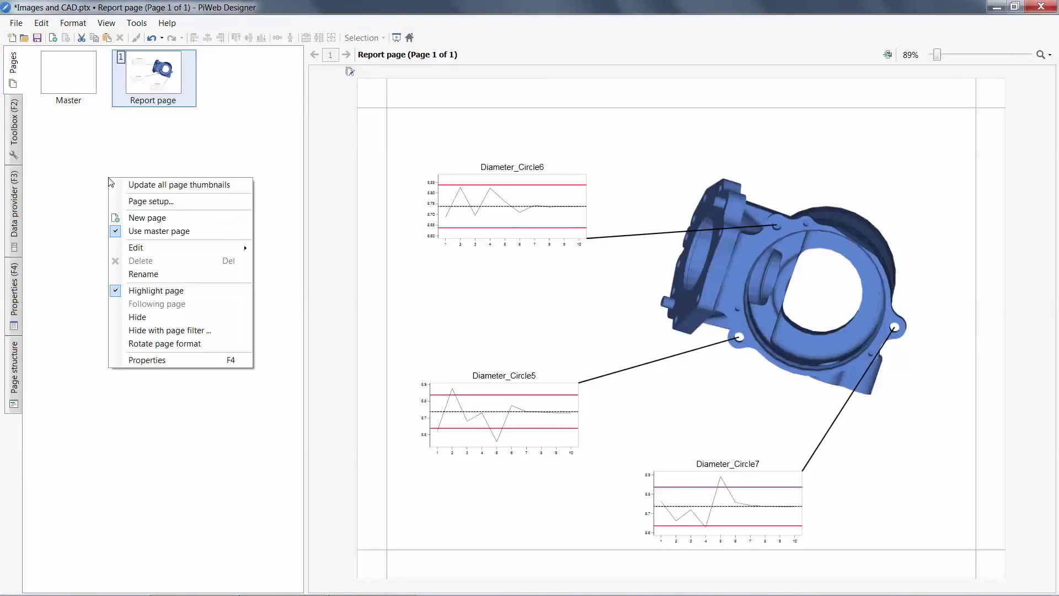
{"action": "left_click", "coordinate": [149, 220]}
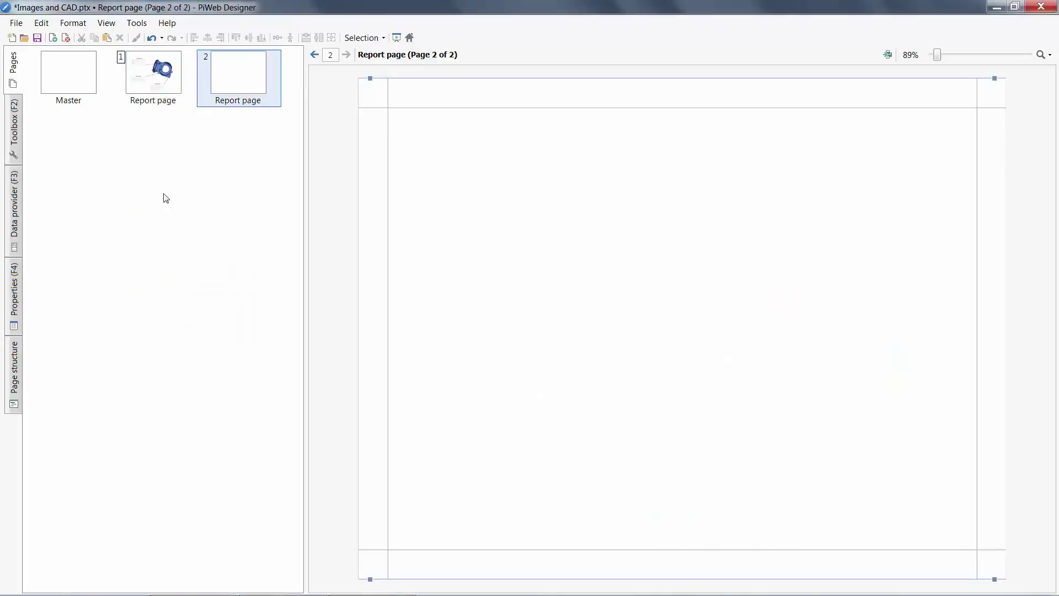
- Place a section view element on page 2, enlarged and shifted to the right
{"action": "left_click", "coordinate": [17, 154]}
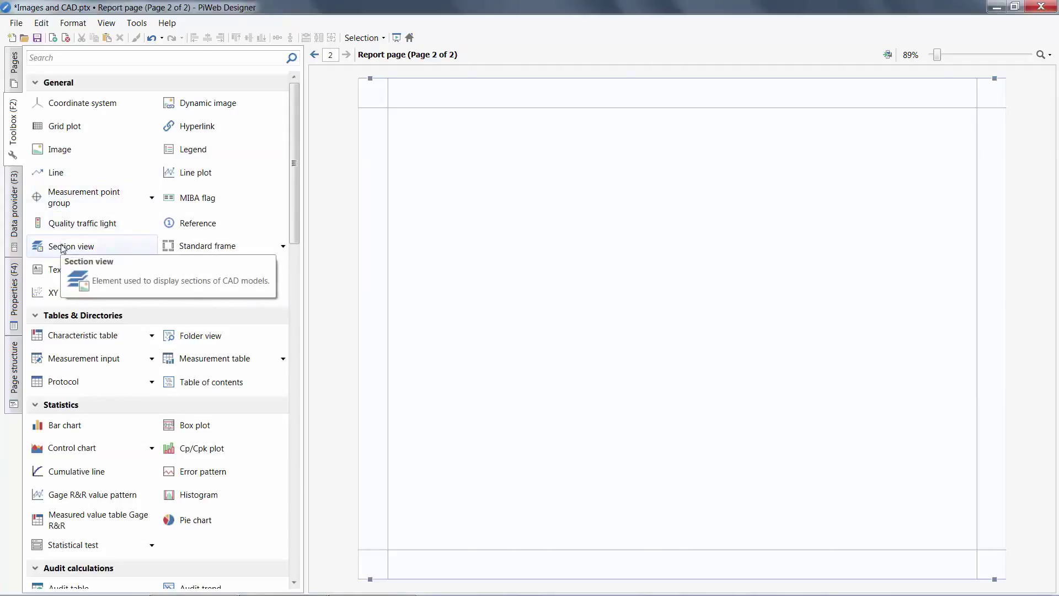
{"action": "left_click_drag", "start_coordinate": [62, 248], "coordinate": [457, 172]}
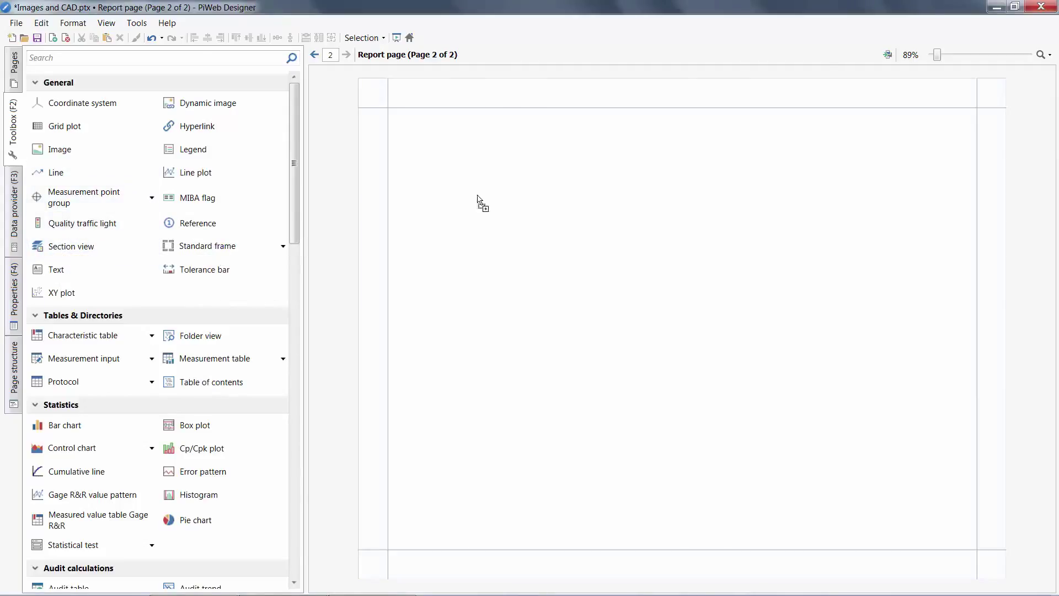
{"action": "left_click_drag", "start_coordinate": [642, 354], "coordinate": [839, 483]}
- Finish sizing the section view and load the Aerospace part.stl CAD model into it
{"action": "left_click_drag", "start_coordinate": [733, 386], "coordinate": [743, 334]}
{"action": "right_click", "coordinate": [741, 331]}
{"action": "mouse_move", "coordinate": [783, 38]}
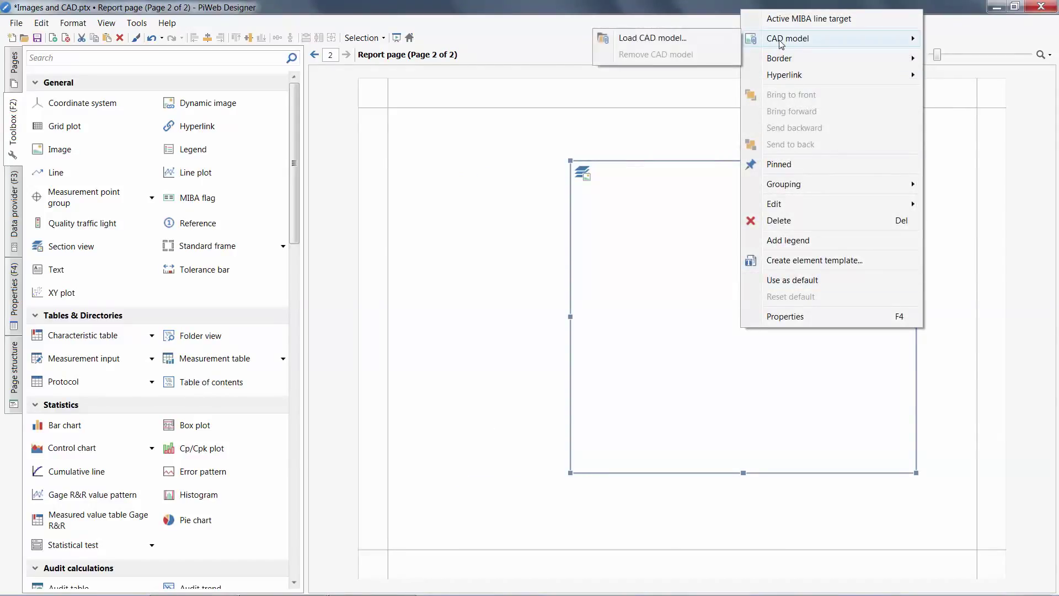
{"action": "left_click", "coordinate": [688, 38]}
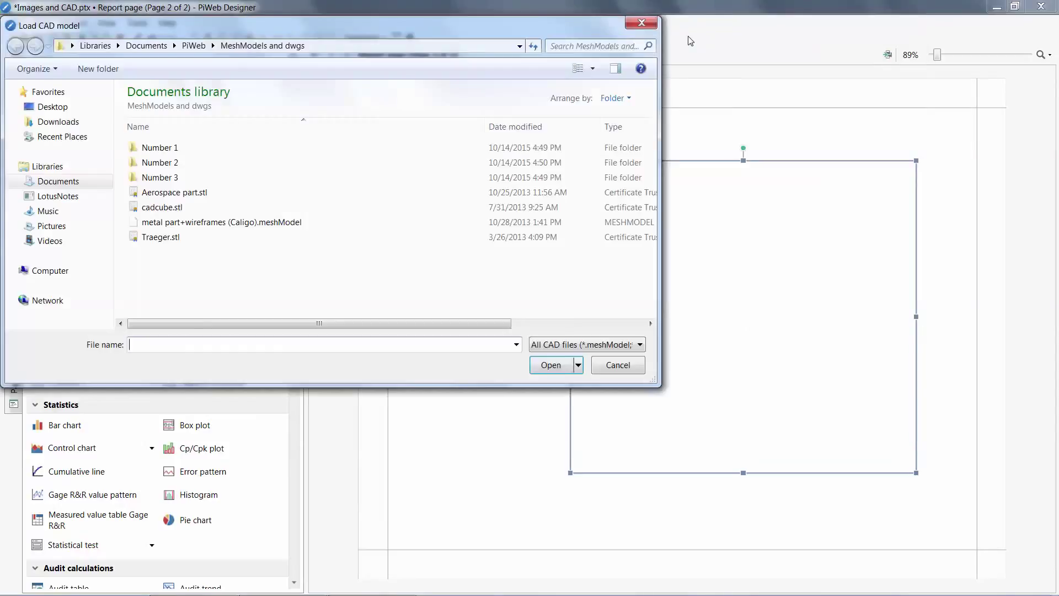
{"action": "left_click", "coordinate": [204, 194]}
{"action": "left_click", "coordinate": [549, 366]}
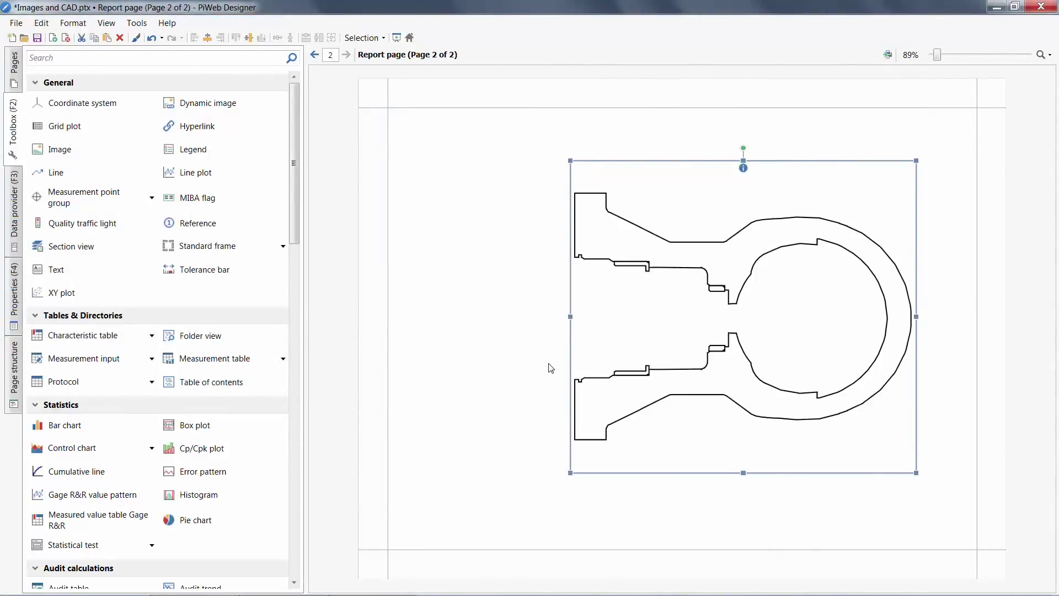
- Open the intersection editor and try cutting along the XY, ZX and YZ planes
{"action": "double_click", "coordinate": [707, 310]}
{"action": "left_click_drag", "start_coordinate": [371, 331], "coordinate": [309, 359]}
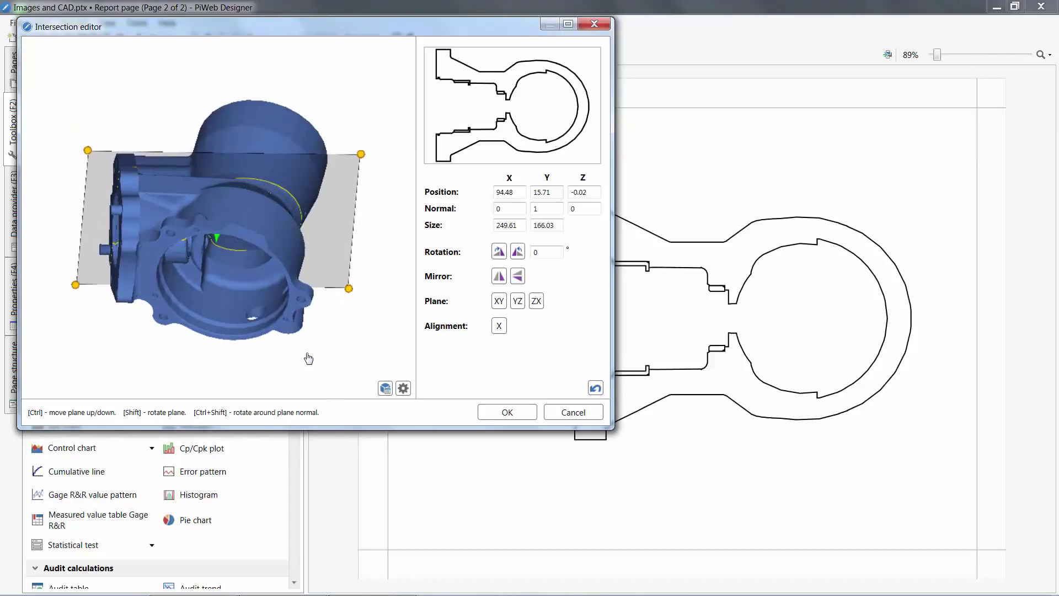
{"action": "left_click", "coordinate": [498, 301]}
{"action": "left_click", "coordinate": [535, 303]}
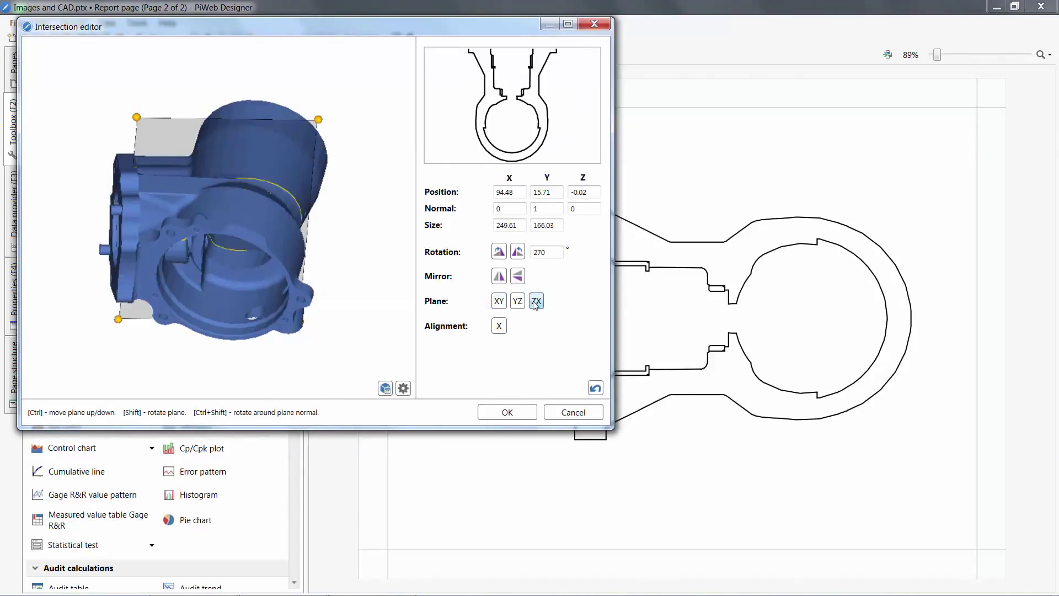
{"action": "left_click", "coordinate": [518, 301]}
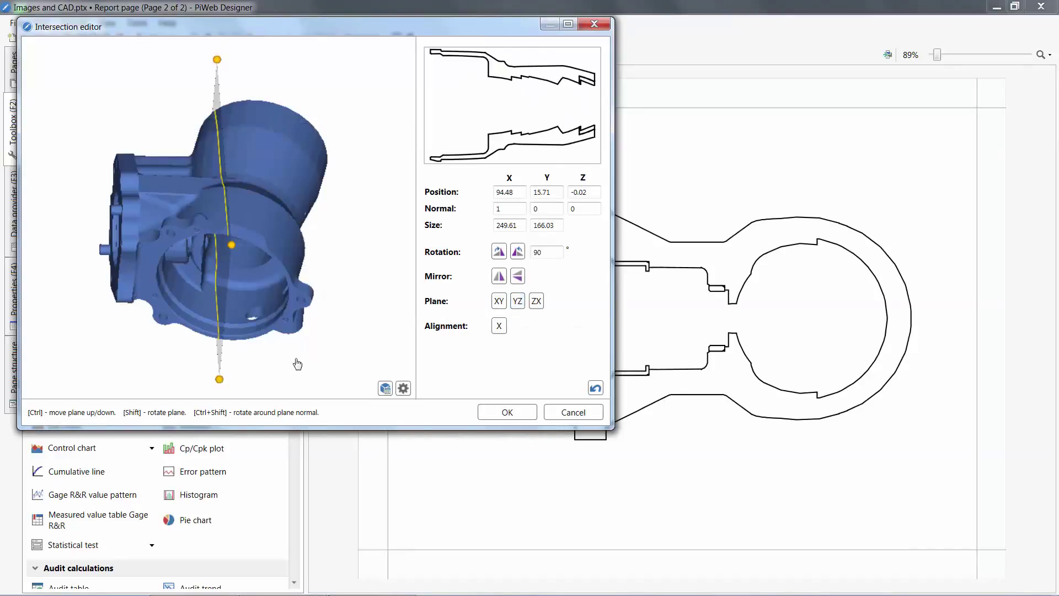
- Slide the cutting plane to the flange end and shrink it
{"action": "left_click_drag", "start_coordinate": [298, 364], "coordinate": [349, 339]}
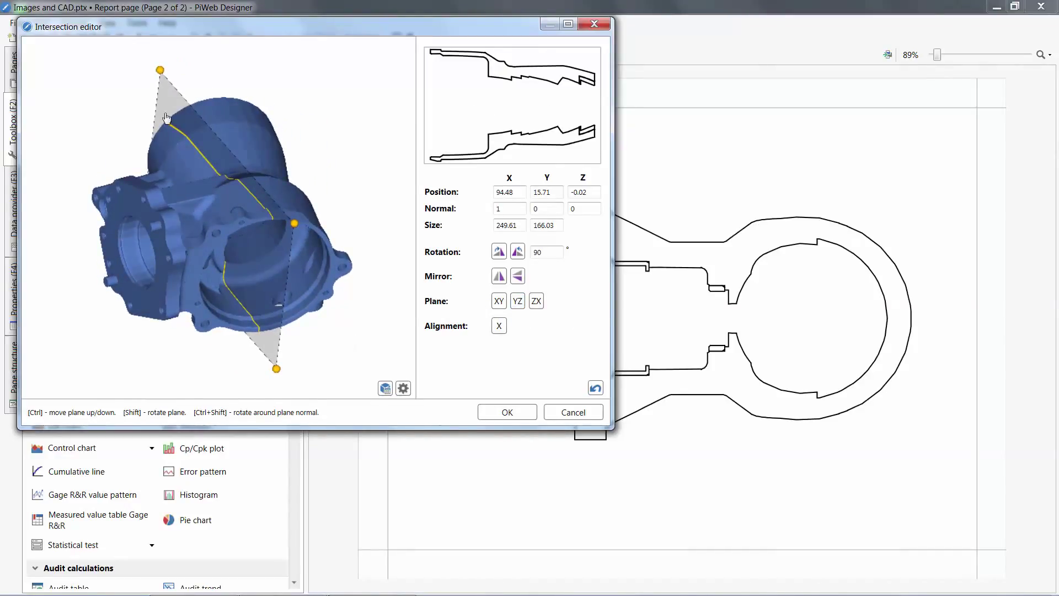
{"action": "left_click_drag", "start_coordinate": [163, 97], "coordinate": [103, 126]}
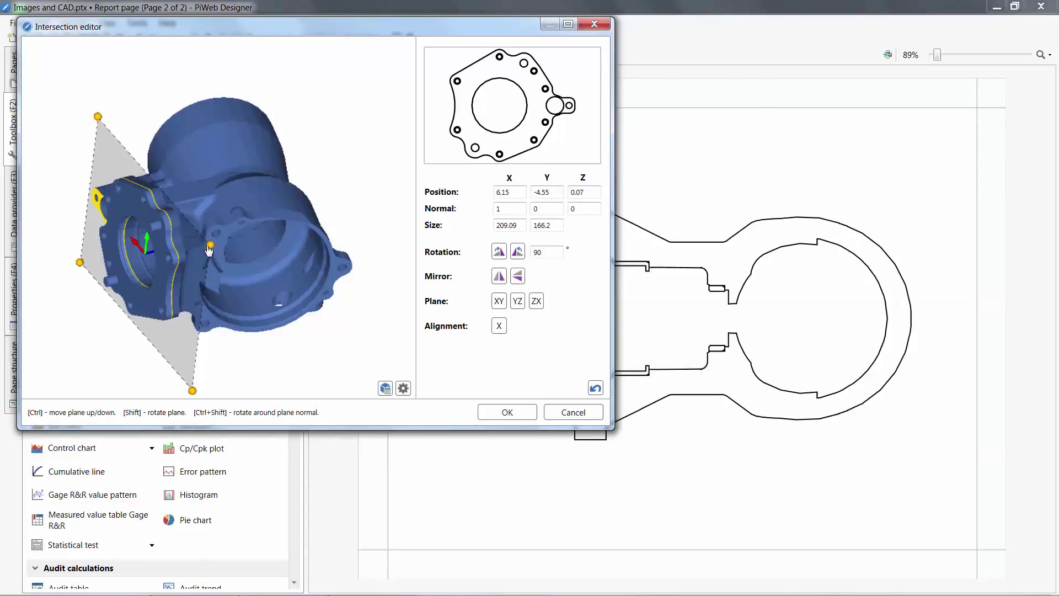
{"action": "mouse_move", "coordinate": [209, 249]}
{"action": "left_mouse_down"}
{"action": "mouse_move", "coordinate": [190, 320]}
{"action": "mouse_move", "coordinate": [214, 240]}
{"action": "left_mouse_up"}
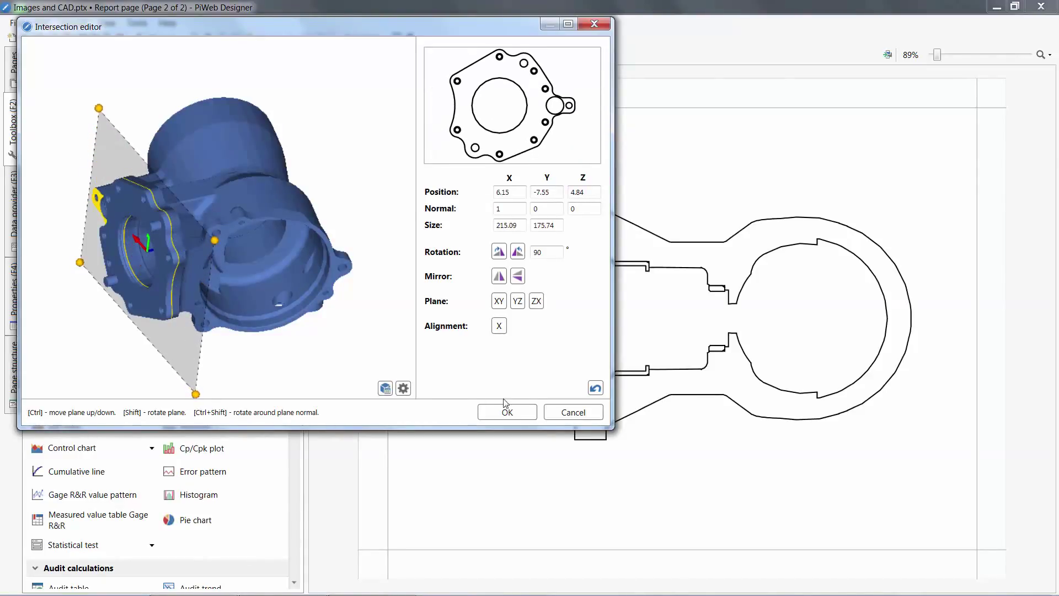
- Reset the cutting plane, set its normal to X -.242 and Y -.969, and apply the section
{"action": "left_click", "coordinate": [596, 390]}
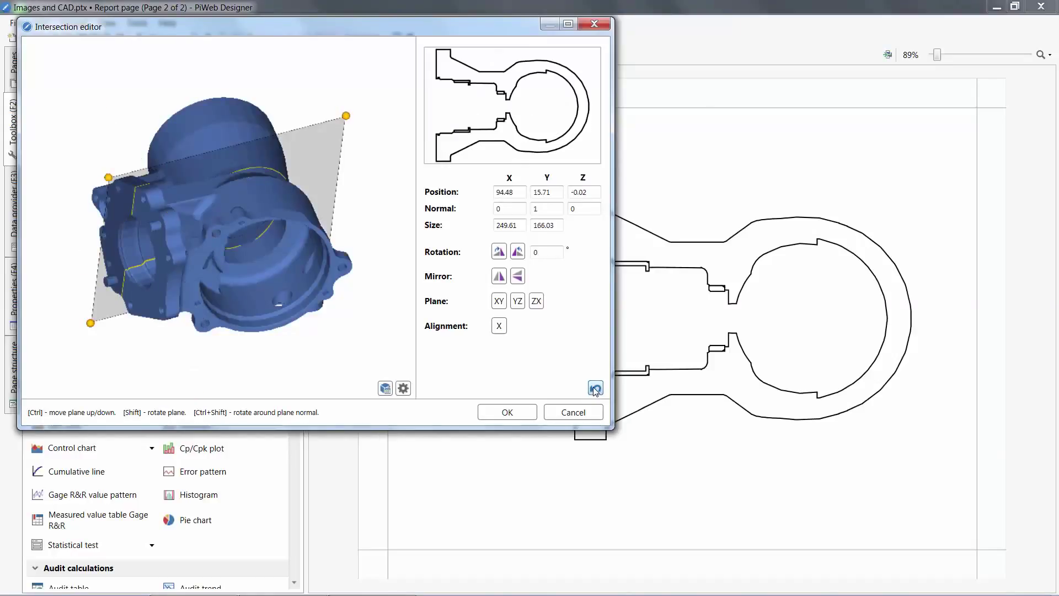
{"action": "type", "text": "-.242"}
{"action": "key", "text": "Tab"}
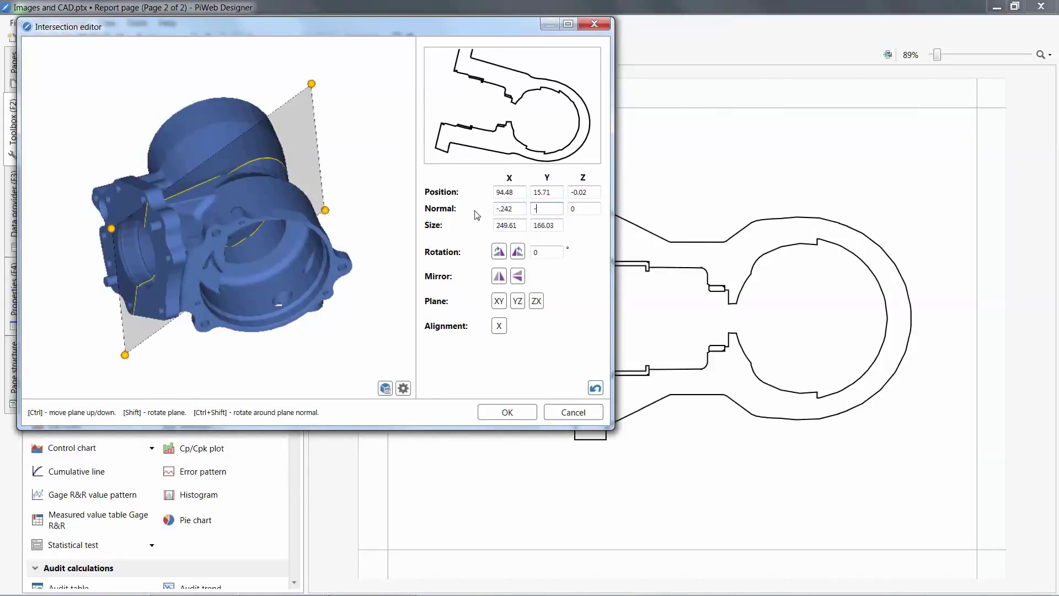
{"action": "type", "text": "-.969"}
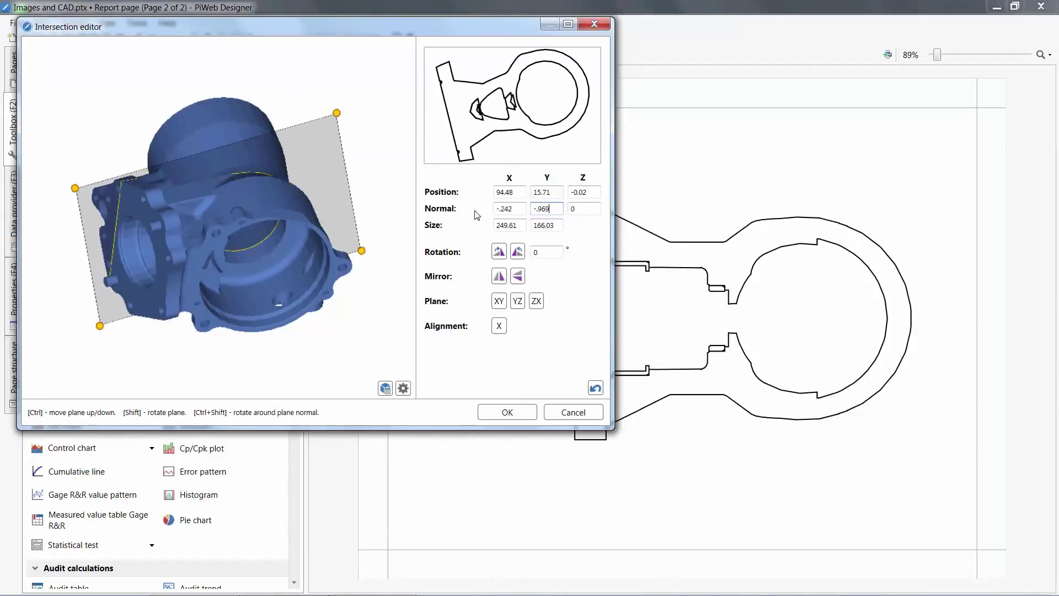
{"action": "left_click_drag", "start_coordinate": [380, 230], "coordinate": [287, 376]}
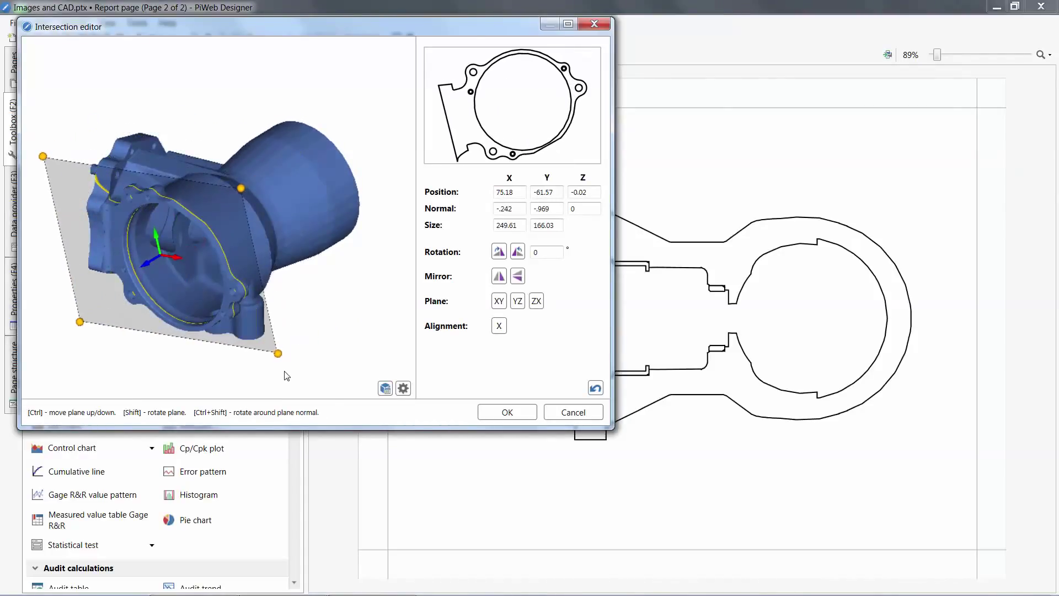
{"action": "left_click", "coordinate": [501, 409]}
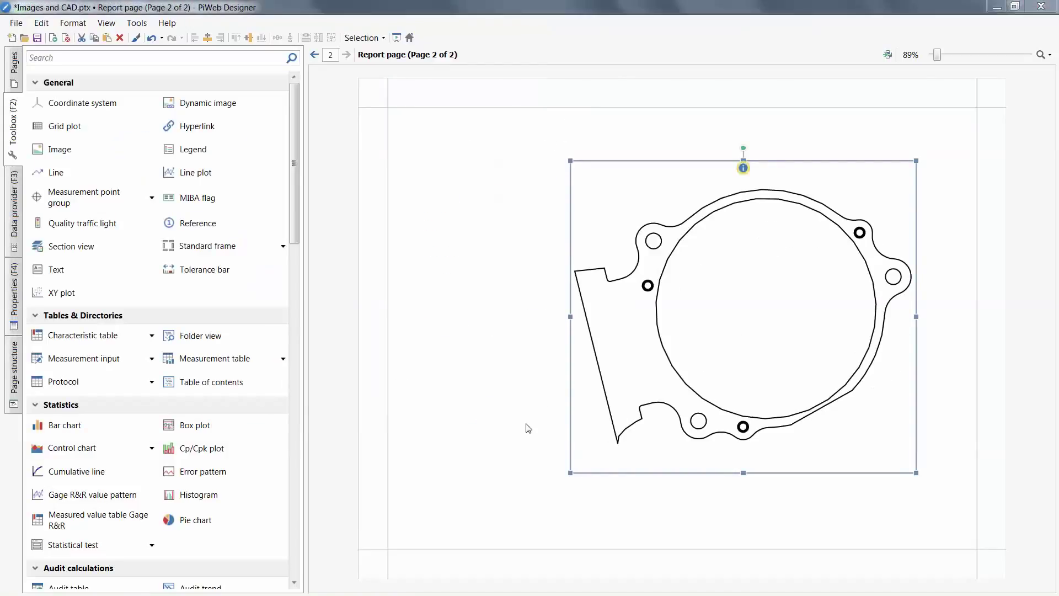
- Create MIBA flags for Diameter_Circle5, Diameter_Circle6 and Diameter_Circle7 on the section view
{"action": "left_click", "coordinate": [12, 212]}
{"action": "left_click", "coordinate": [125, 166]}
{"action": "left_click", "coordinate": [120, 195], "text": "shift"}
{"action": "left_click_drag", "start_coordinate": [120, 194], "coordinate": [467, 203]}
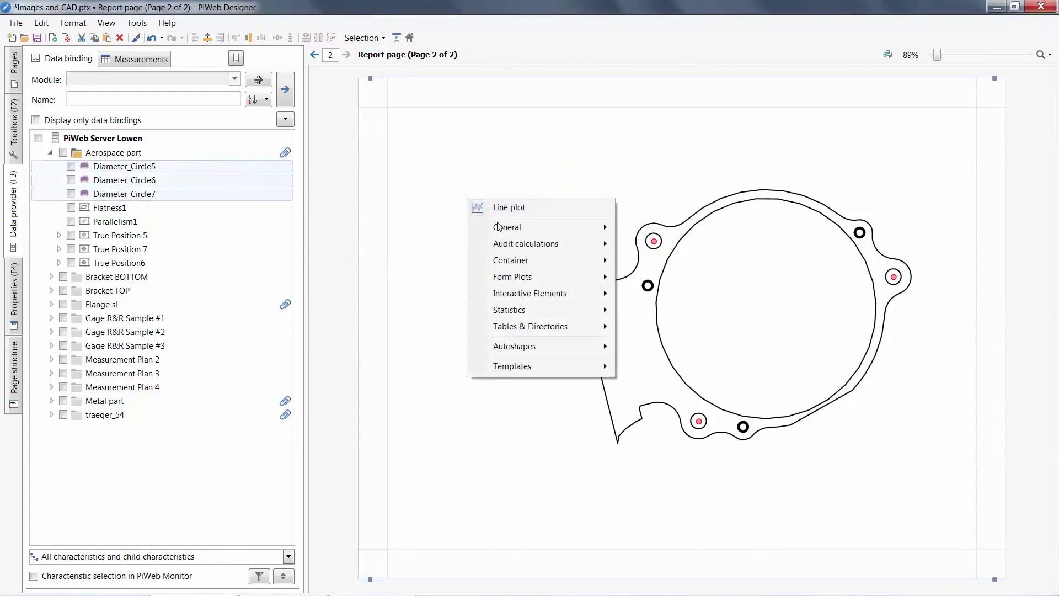
{"action": "mouse_move", "coordinate": [509, 229]}
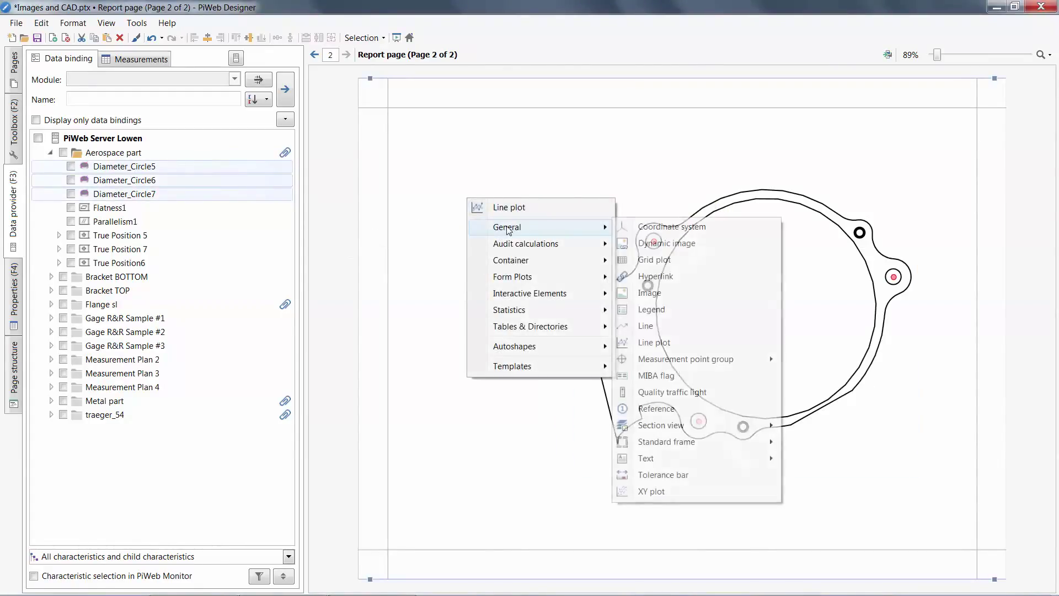
{"action": "left_click", "coordinate": [670, 376]}
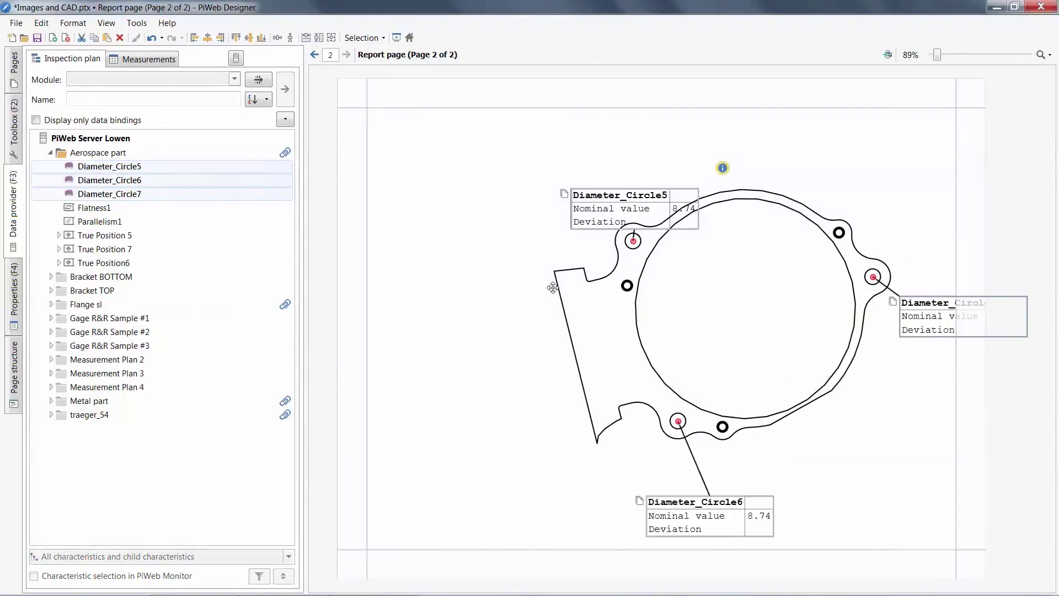
- Move the flags to upper left, lower left and lower right, then select the section view
{"action": "left_click_drag", "start_coordinate": [574, 228], "coordinate": [463, 194]}
{"action": "left_click_drag", "start_coordinate": [706, 517], "coordinate": [530, 494]}
{"action": "left_click_drag", "start_coordinate": [924, 330], "coordinate": [839, 511]}
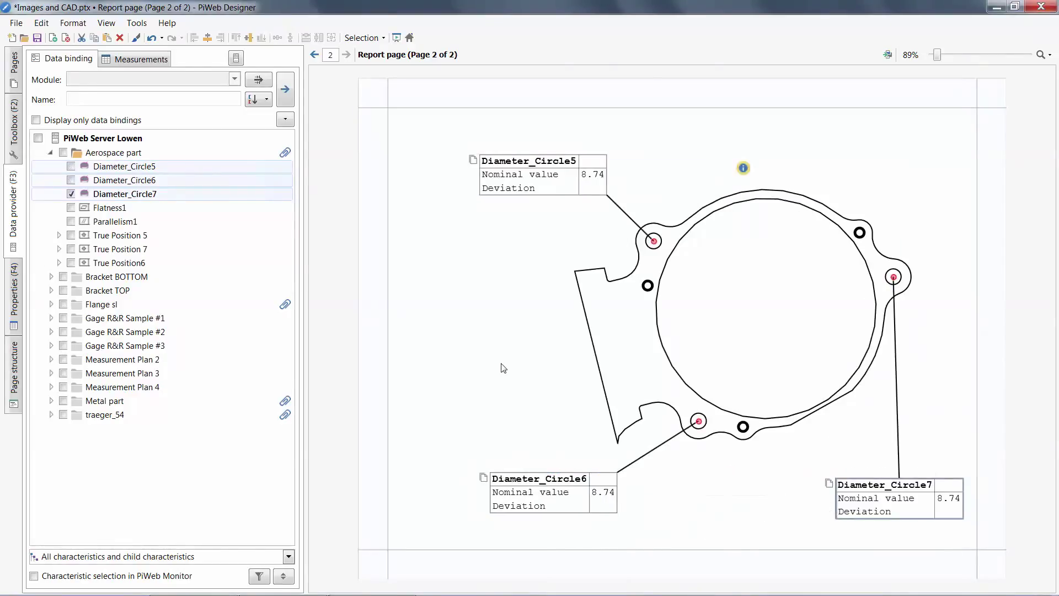
{"action": "left_click", "coordinate": [656, 315]}
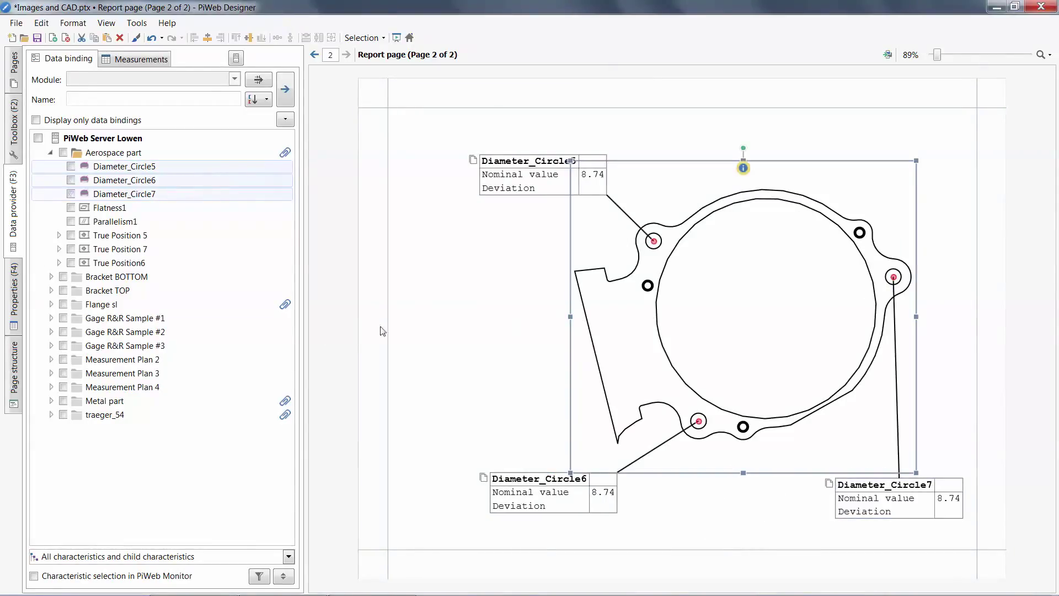
- Set the section view's advanced Transformation Rotation property to 15 degrees
{"action": "left_click", "coordinate": [11, 301]}
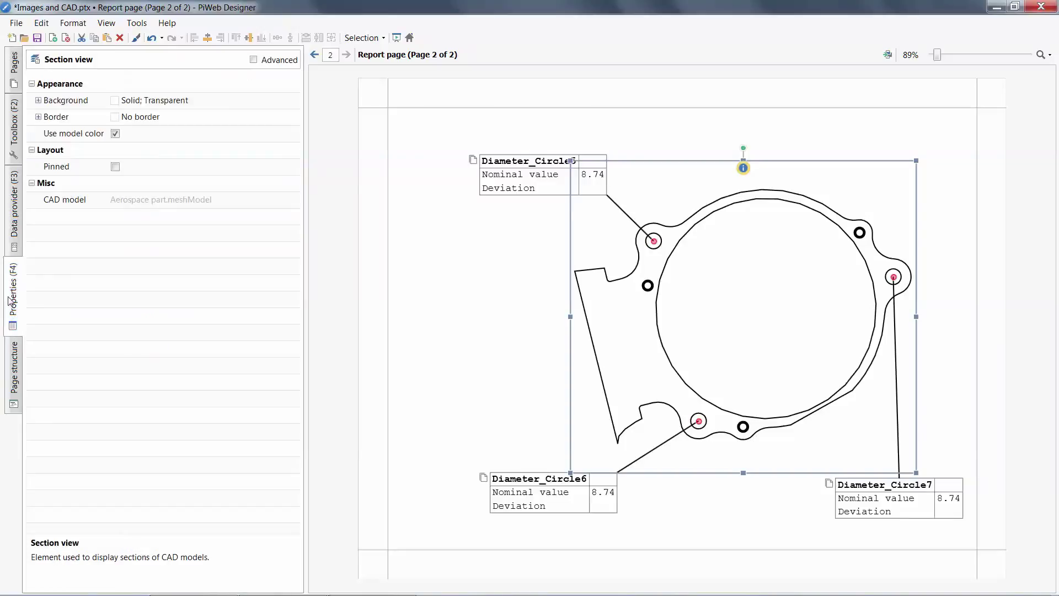
{"action": "left_click", "coordinate": [253, 60]}
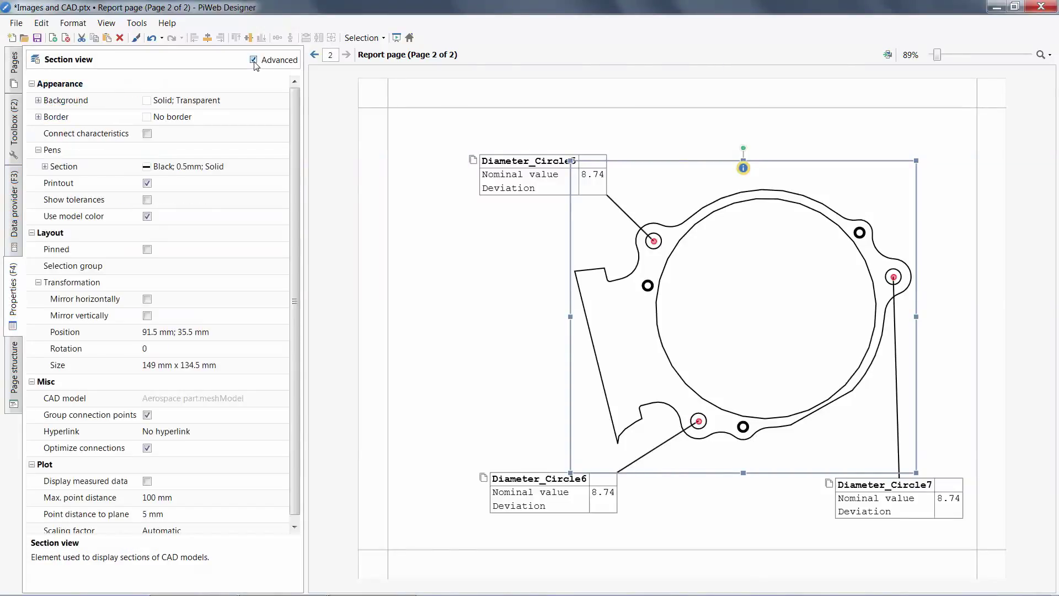
{"action": "left_click", "coordinate": [157, 351]}
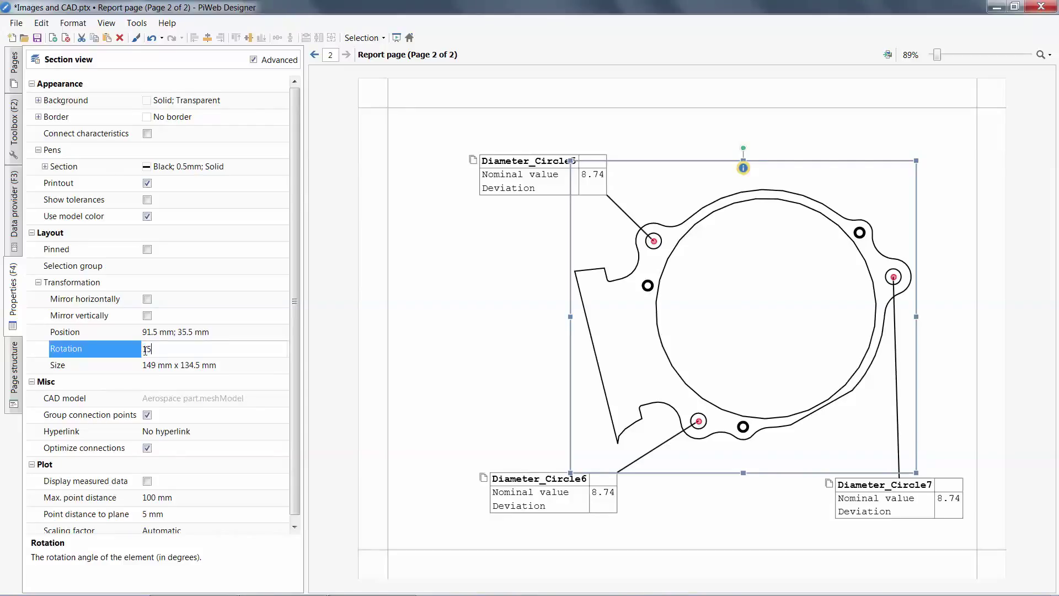
{"action": "type", "text": "15"}
{"action": "key", "text": "Return"}
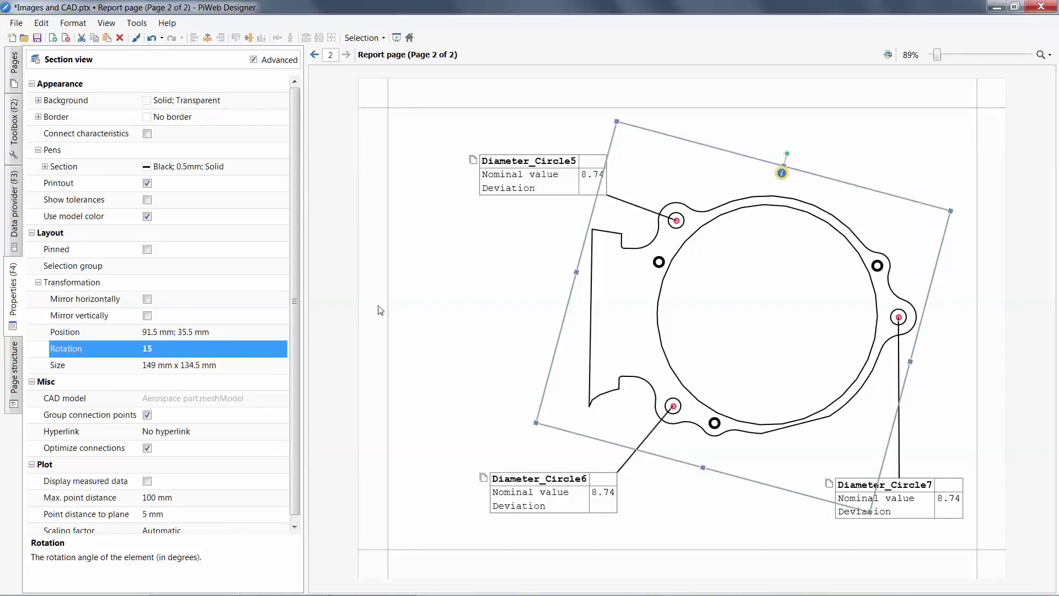
{"action": "left_click", "coordinate": [493, 327]}
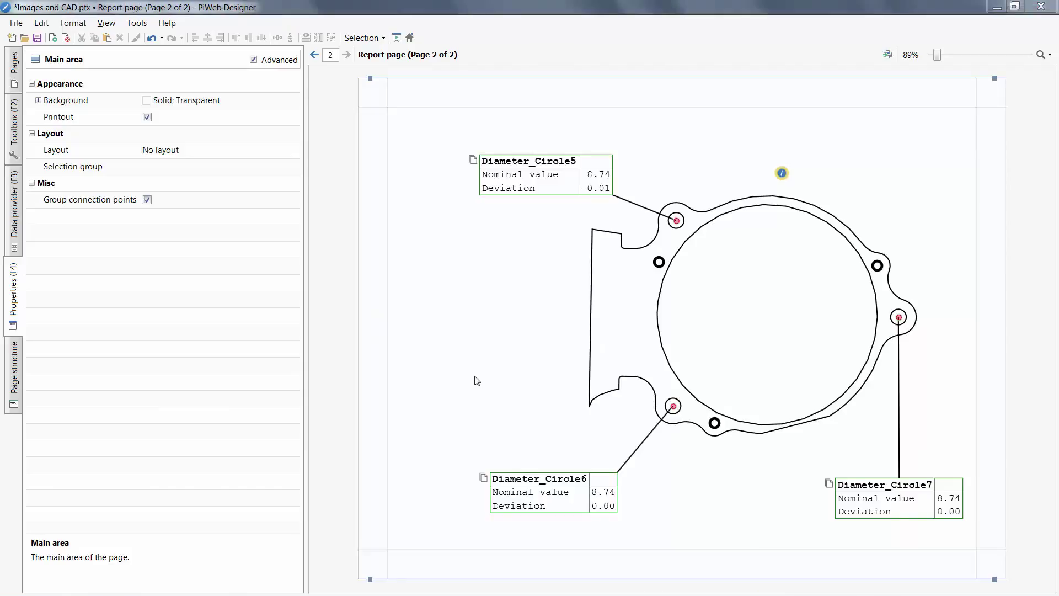
- Place a new image element on page 2 and enlarge it
{"action": "left_click", "coordinate": [14, 137]}
{"action": "left_click_drag", "start_coordinate": [44, 148], "coordinate": [435, 249]}
{"action": "left_click_drag", "start_coordinate": [493, 306], "coordinate": [530, 364]}
- Load the Company Name 200x200.jpg logo into the image frame and select it
{"action": "right_click", "coordinate": [479, 320]}
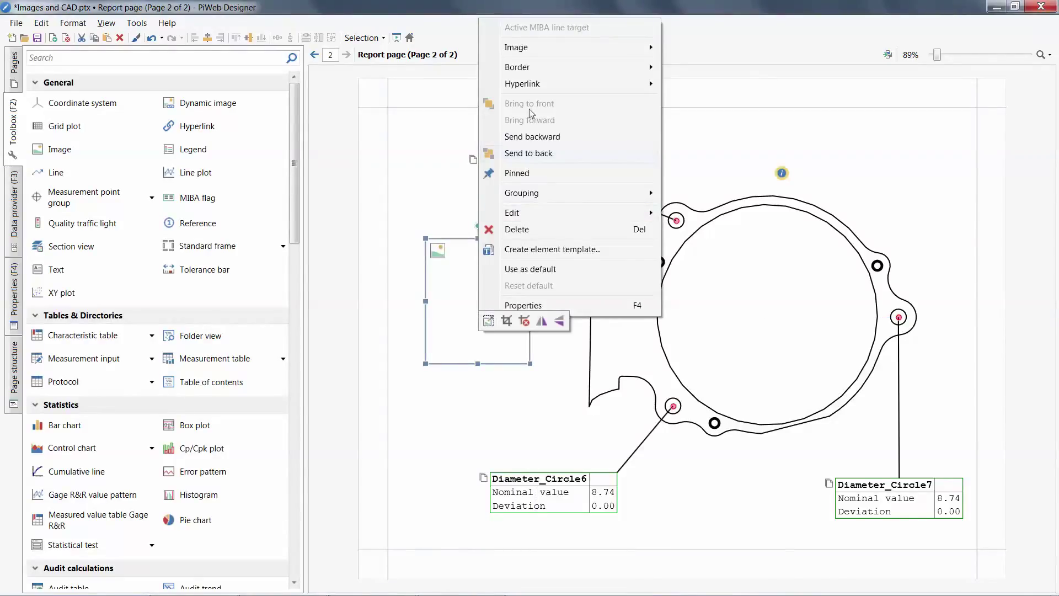
{"action": "mouse_move", "coordinate": [524, 48]}
{"action": "left_click", "coordinate": [713, 52]}
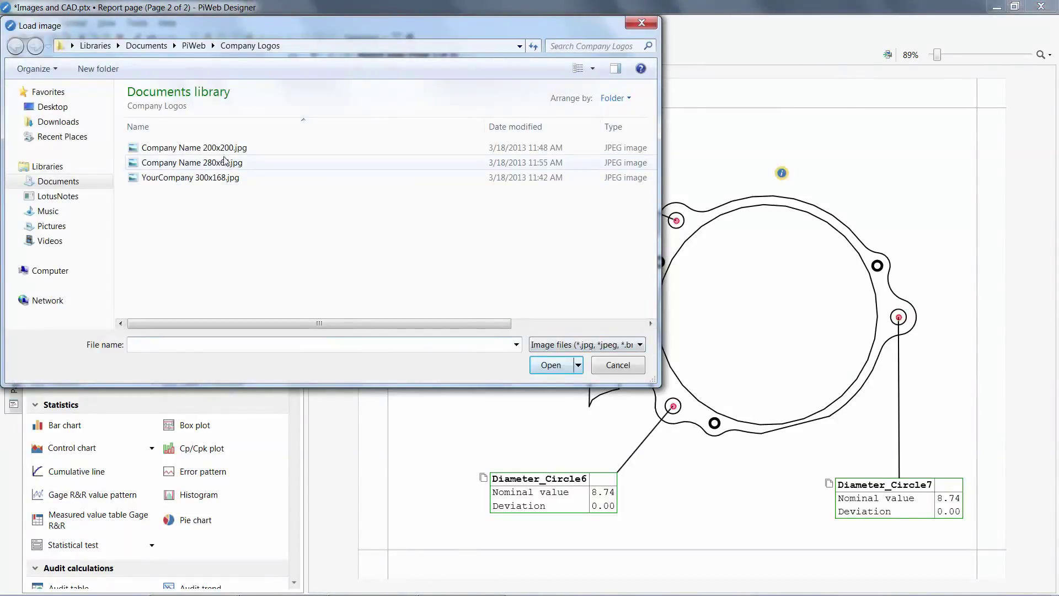
{"action": "left_click", "coordinate": [224, 148]}
{"action": "left_click", "coordinate": [543, 365]}
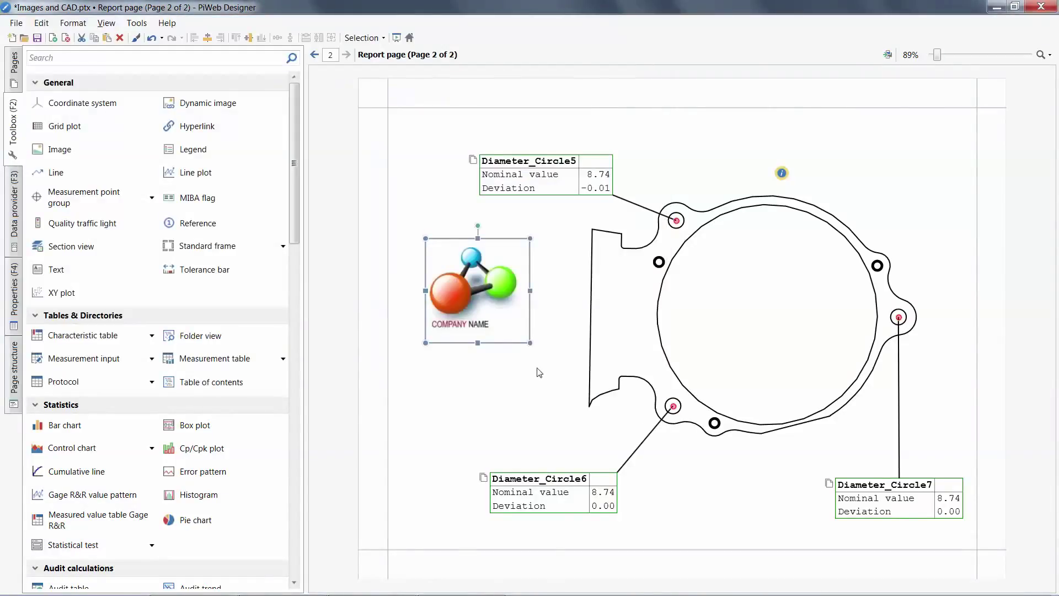
{"action": "left_click", "coordinate": [502, 382]}
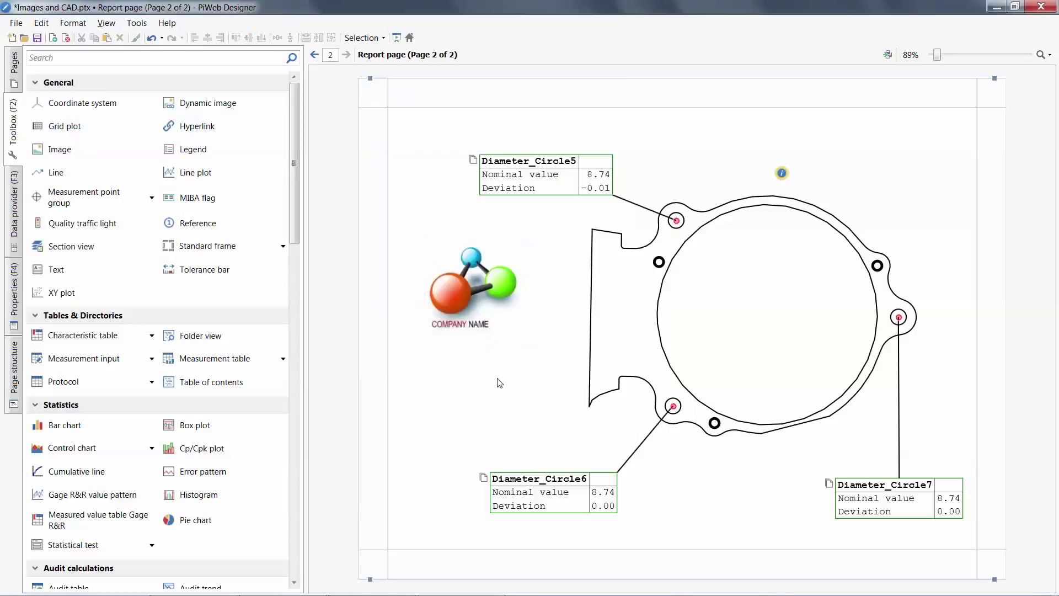
{"action": "left_click", "coordinate": [476, 311]}
- Replace the old logo with Company Name 200x200.jpg dropped onto report page 2
{"action": "key", "text": "Delete"}
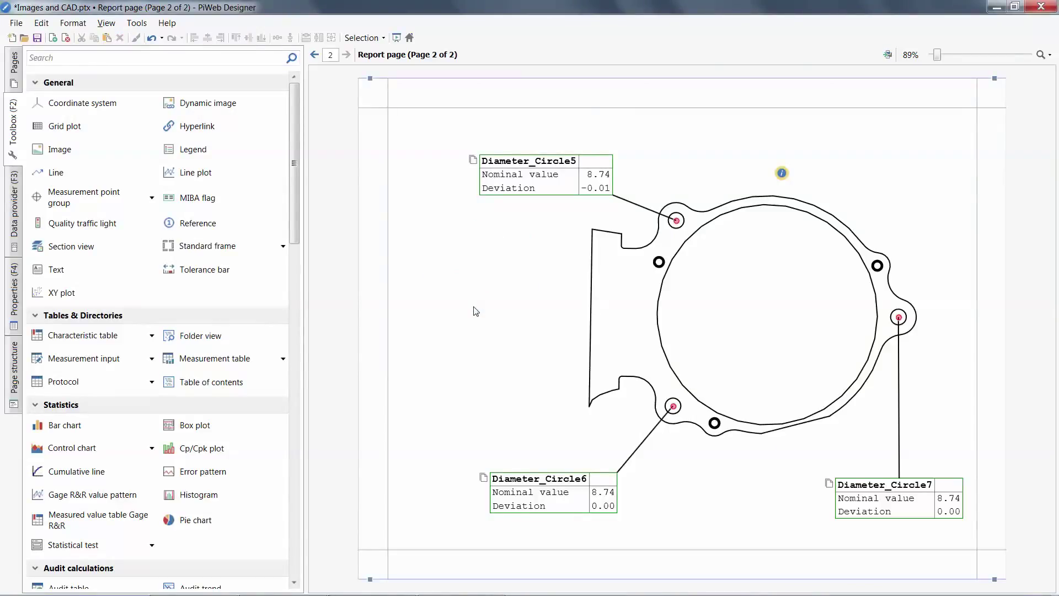
{"action": "key", "text": "alt+Tab"}
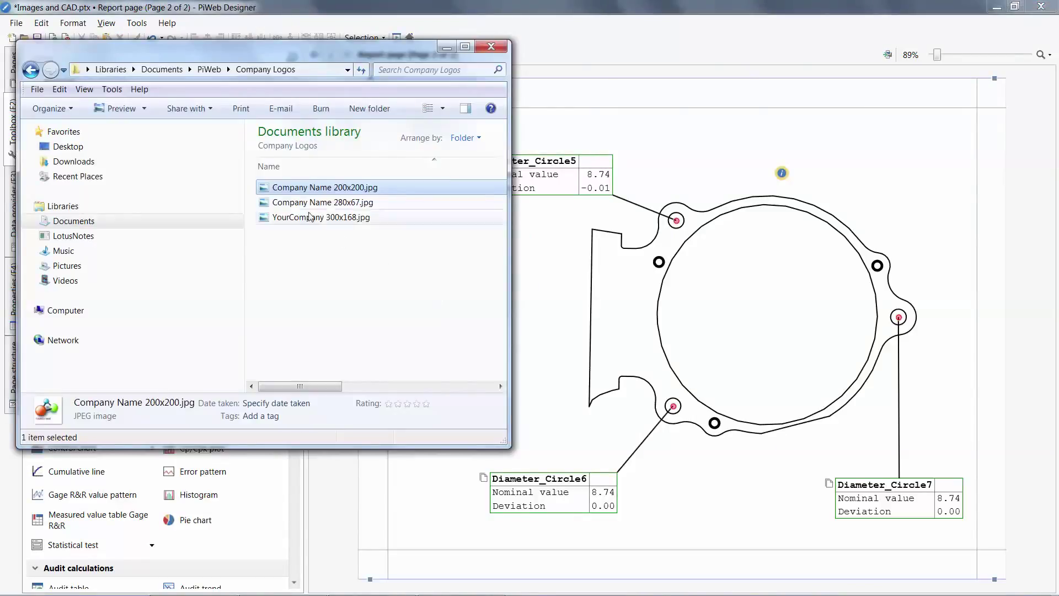
{"action": "left_click_drag", "start_coordinate": [287, 192], "coordinate": [556, 330]}
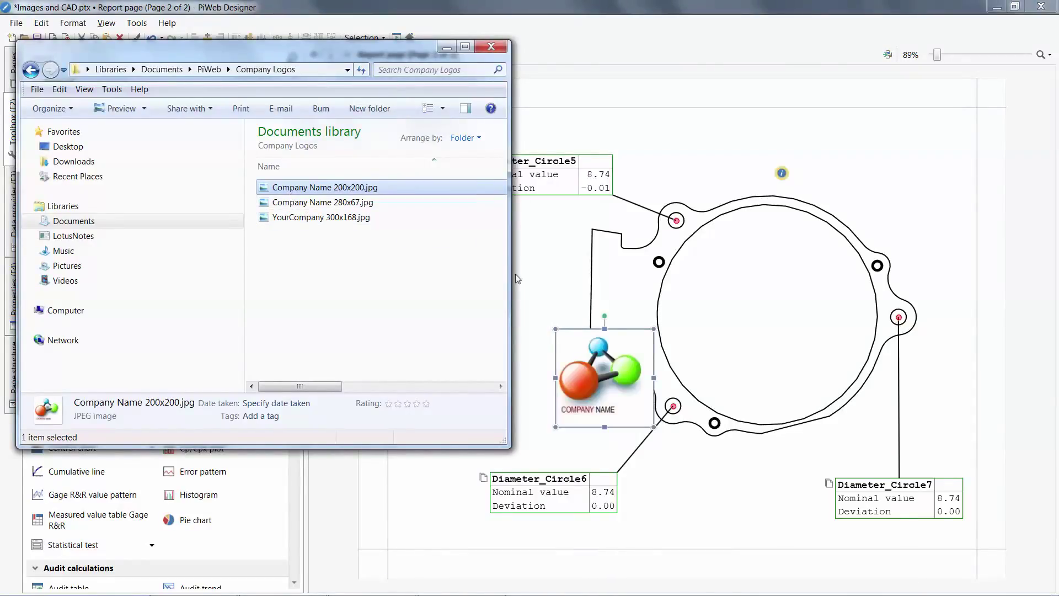
{"action": "left_click", "coordinate": [447, 48]}
- Move the logo left of the section drawing and enlarge it
{"action": "left_click_drag", "start_coordinate": [579, 366], "coordinate": [423, 253]}
{"action": "left_click_drag", "start_coordinate": [502, 311], "coordinate": [553, 356]}
{"action": "left_click", "coordinate": [506, 389]}
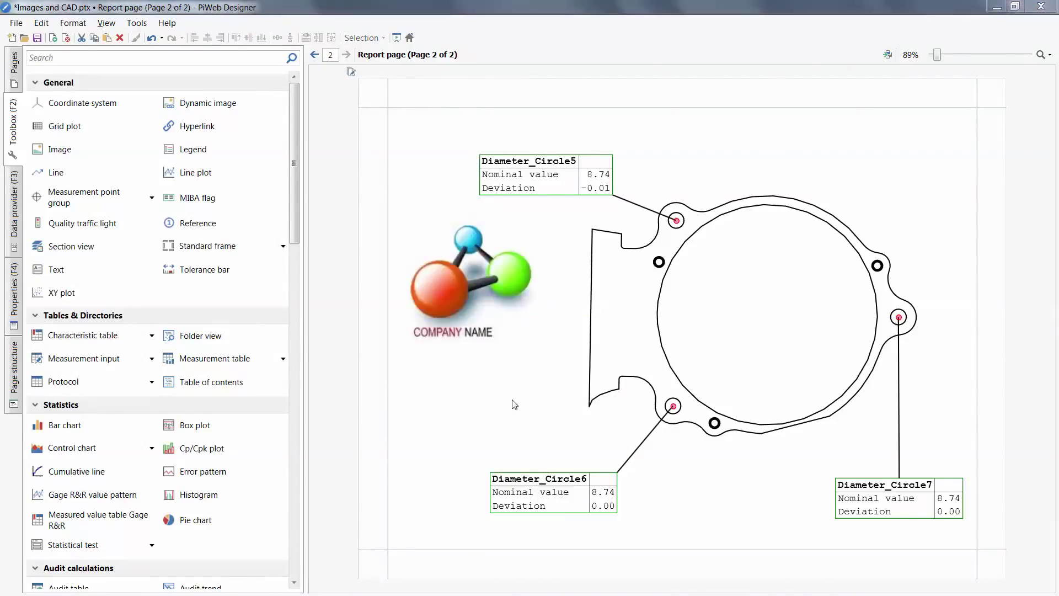
- From page 1, preview both report pages in PiWeb Monitor, then close the preview
{"action": "left_click", "coordinate": [314, 54]}
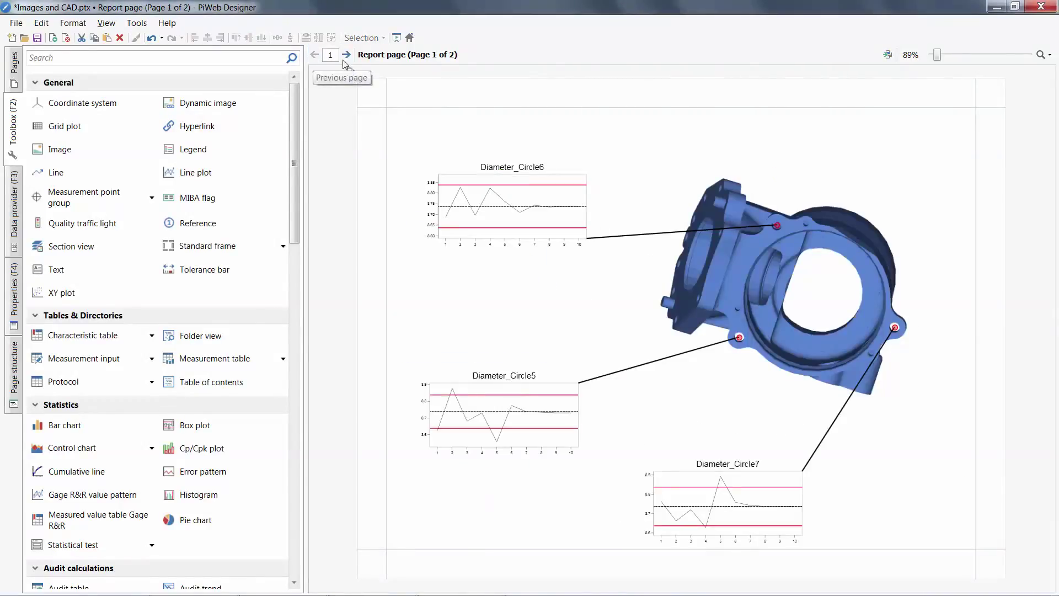
{"action": "left_click", "coordinate": [397, 38]}
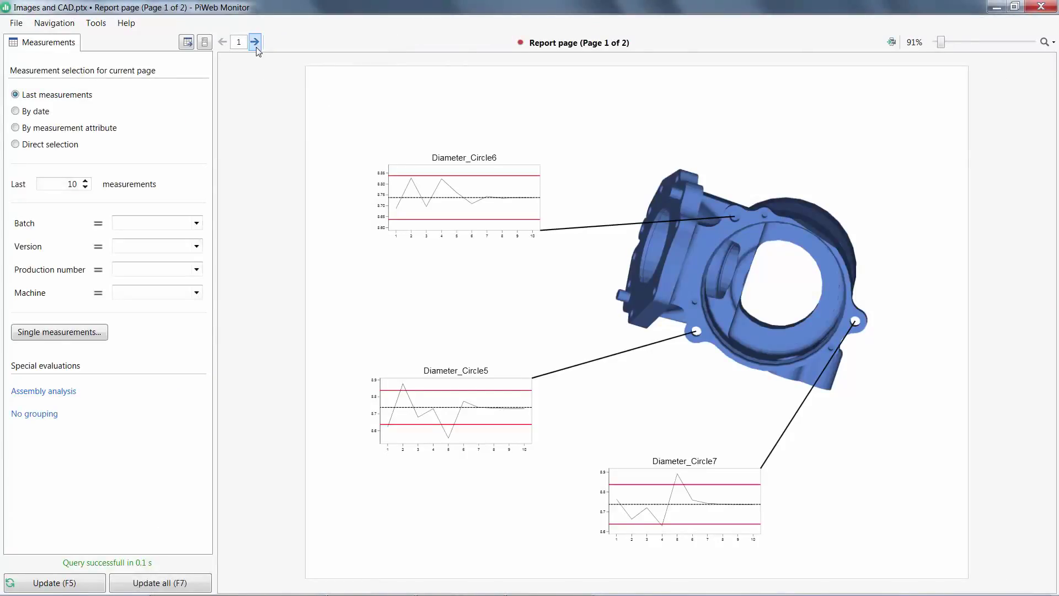
{"action": "left_click", "coordinate": [255, 43]}
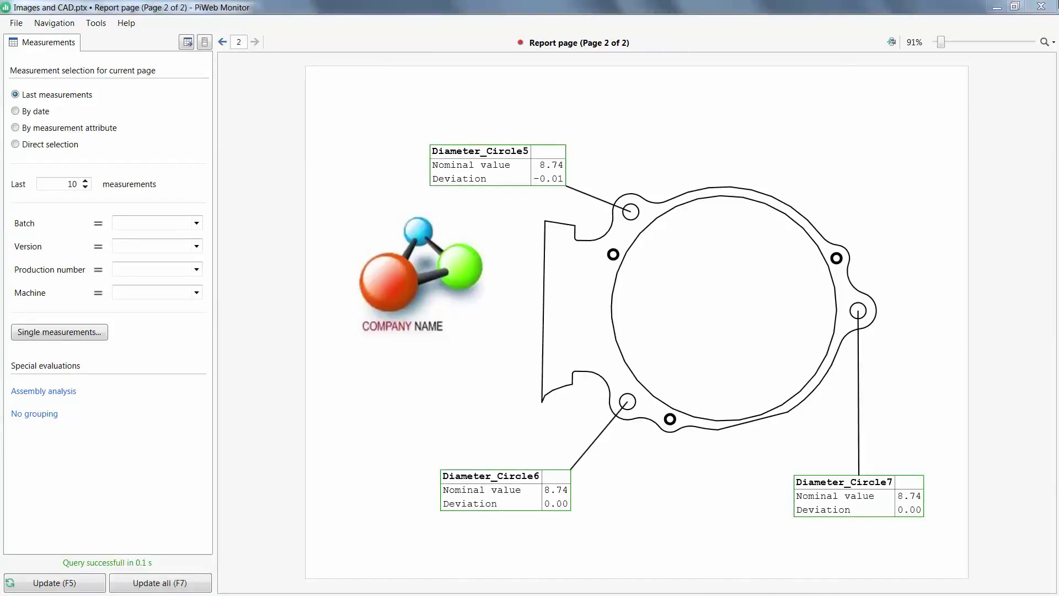
{"action": "left_click", "coordinate": [1042, 6]}
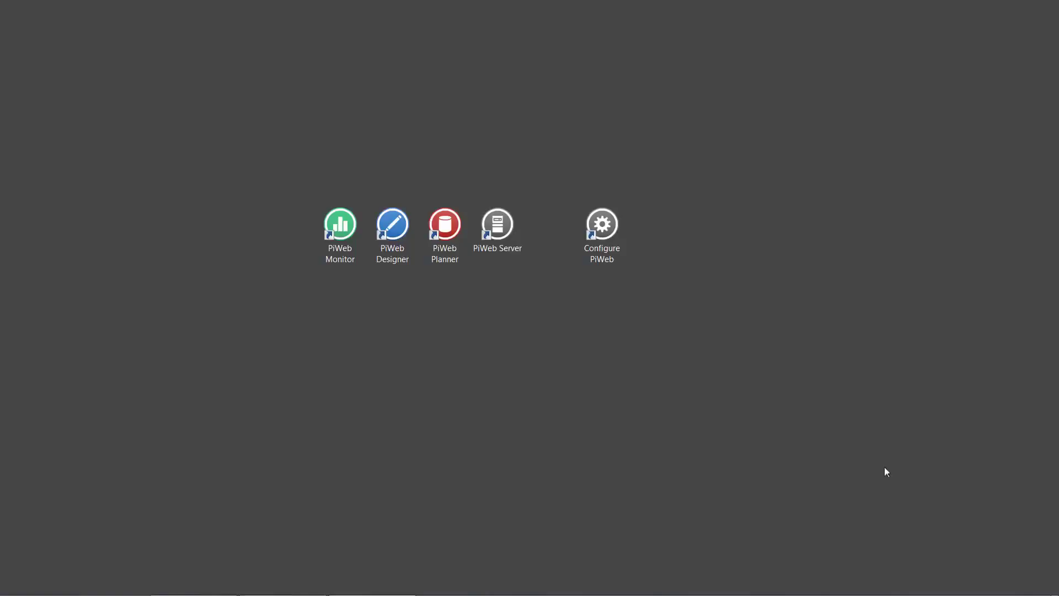
- In Configure PiWeb, keep CAD view rotation on the right mouse button
{"action": "double_click", "coordinate": [604, 224]}
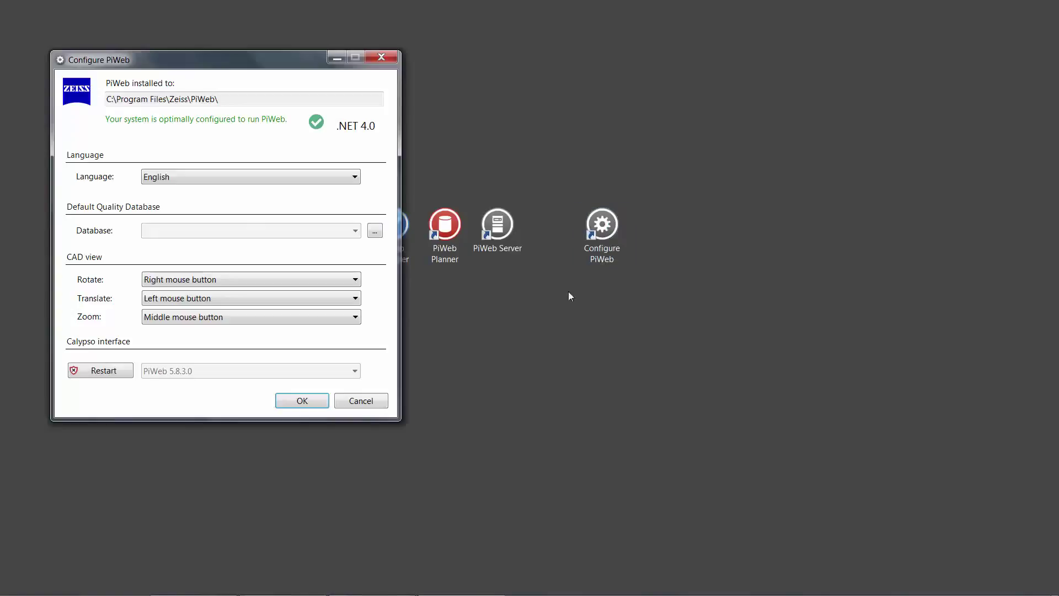
{"action": "left_click", "coordinate": [356, 279]}
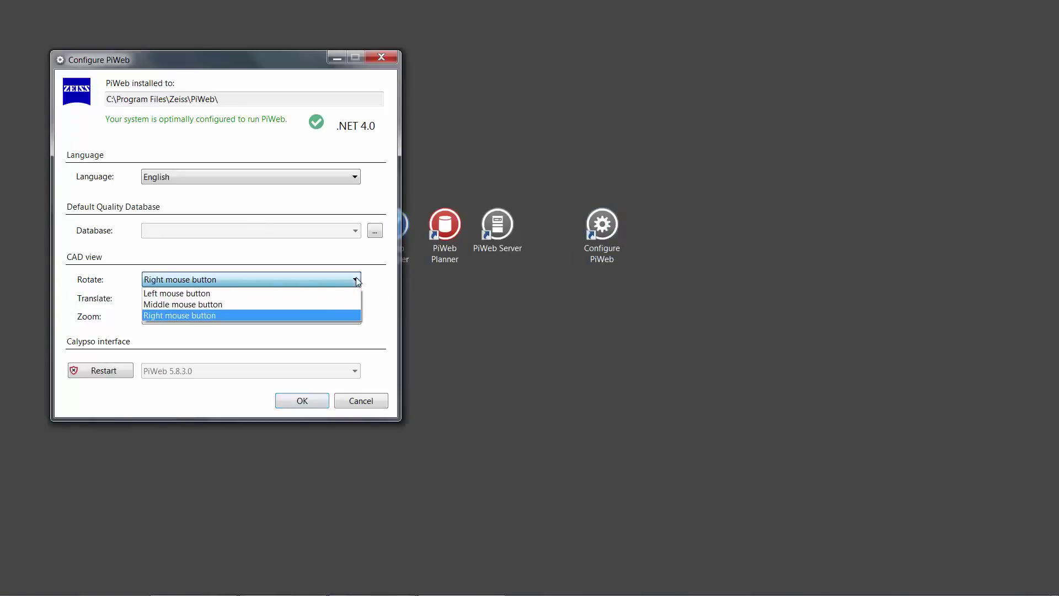
{"action": "left_click", "coordinate": [244, 402]}
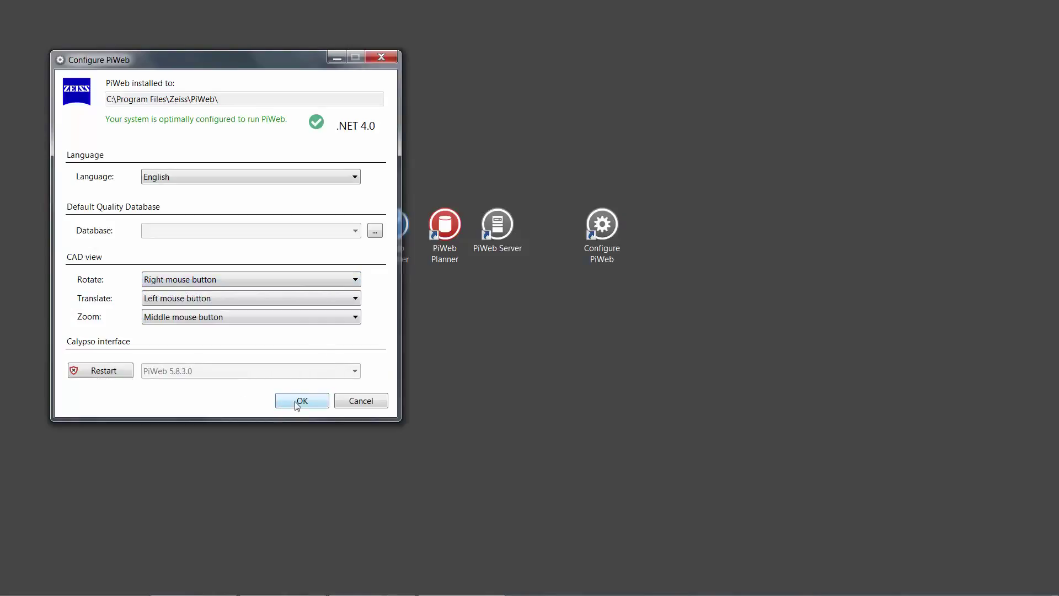